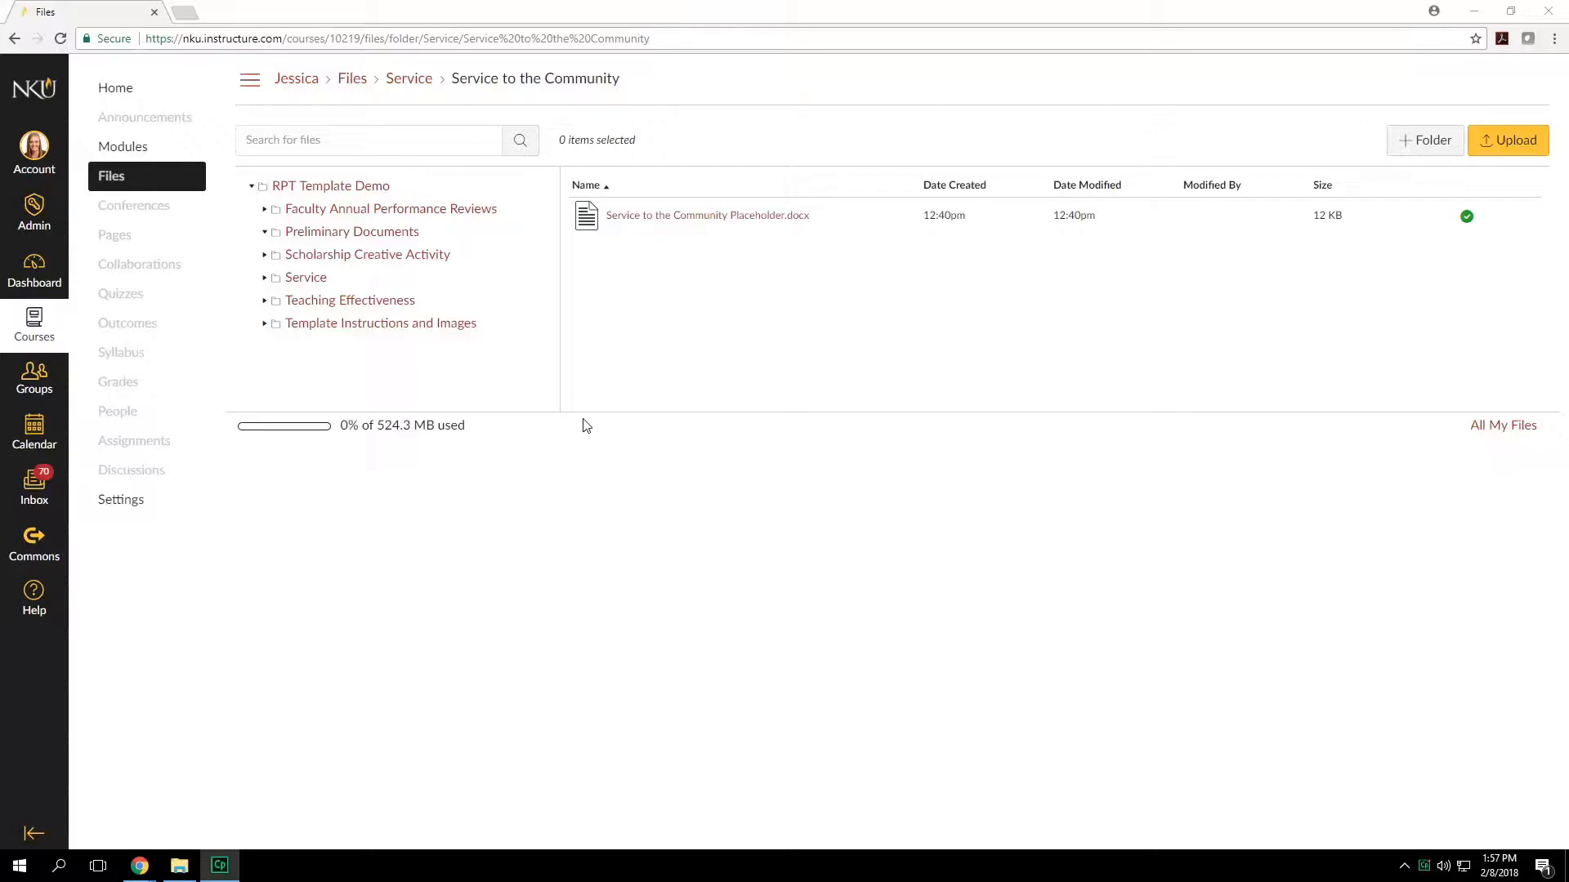
Expand the Scholarship Creative Activity and Service folders in the folder tree
click(265, 256)
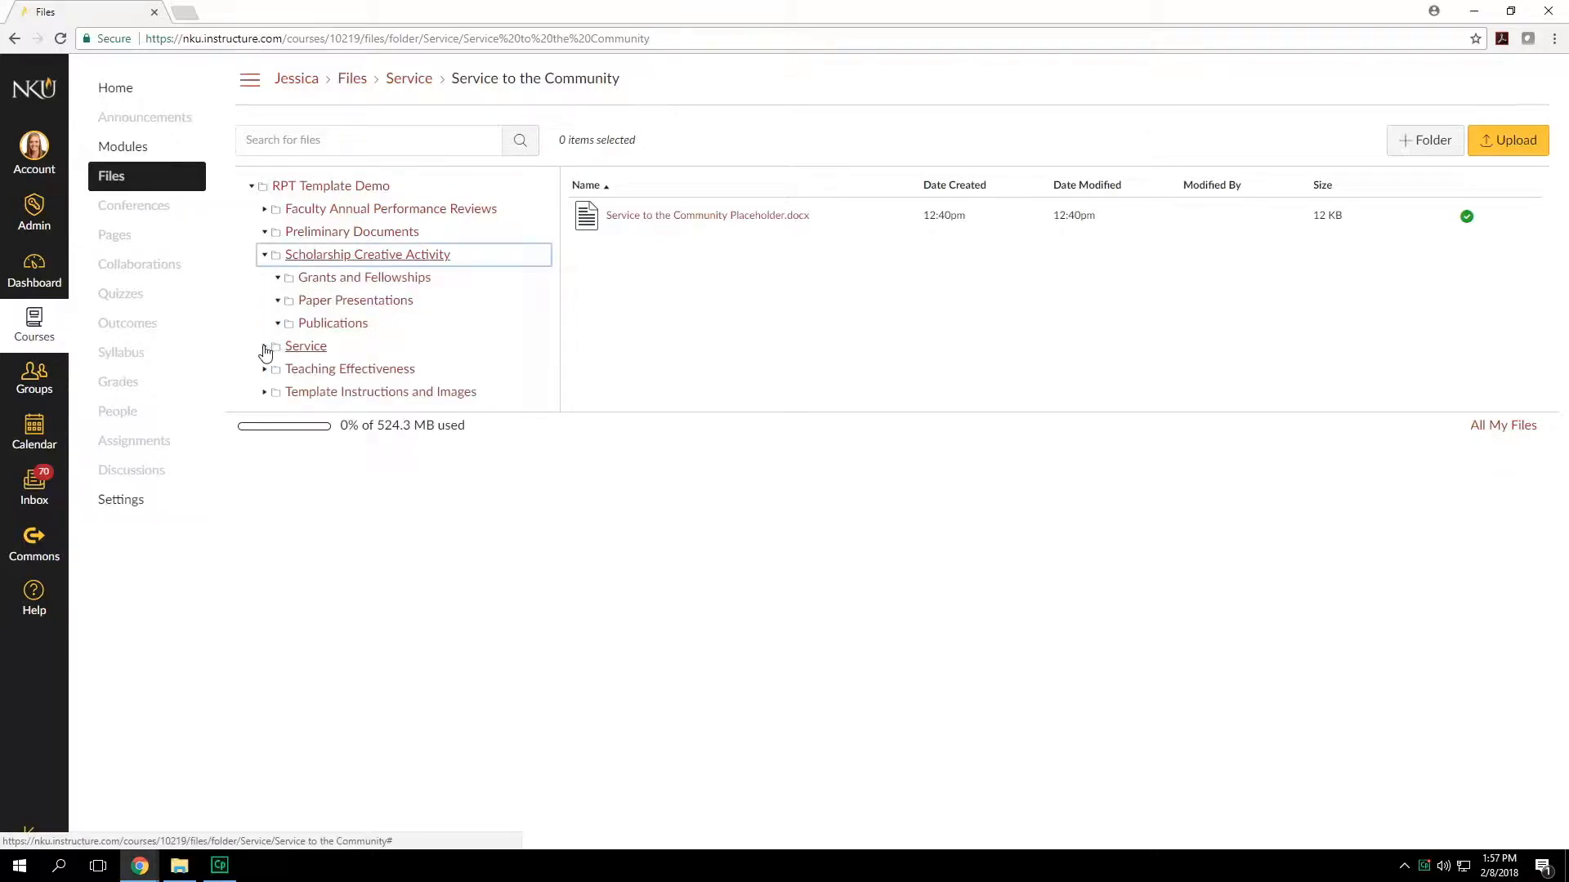
click(264, 347)
scroll(502, 261, down, 1)
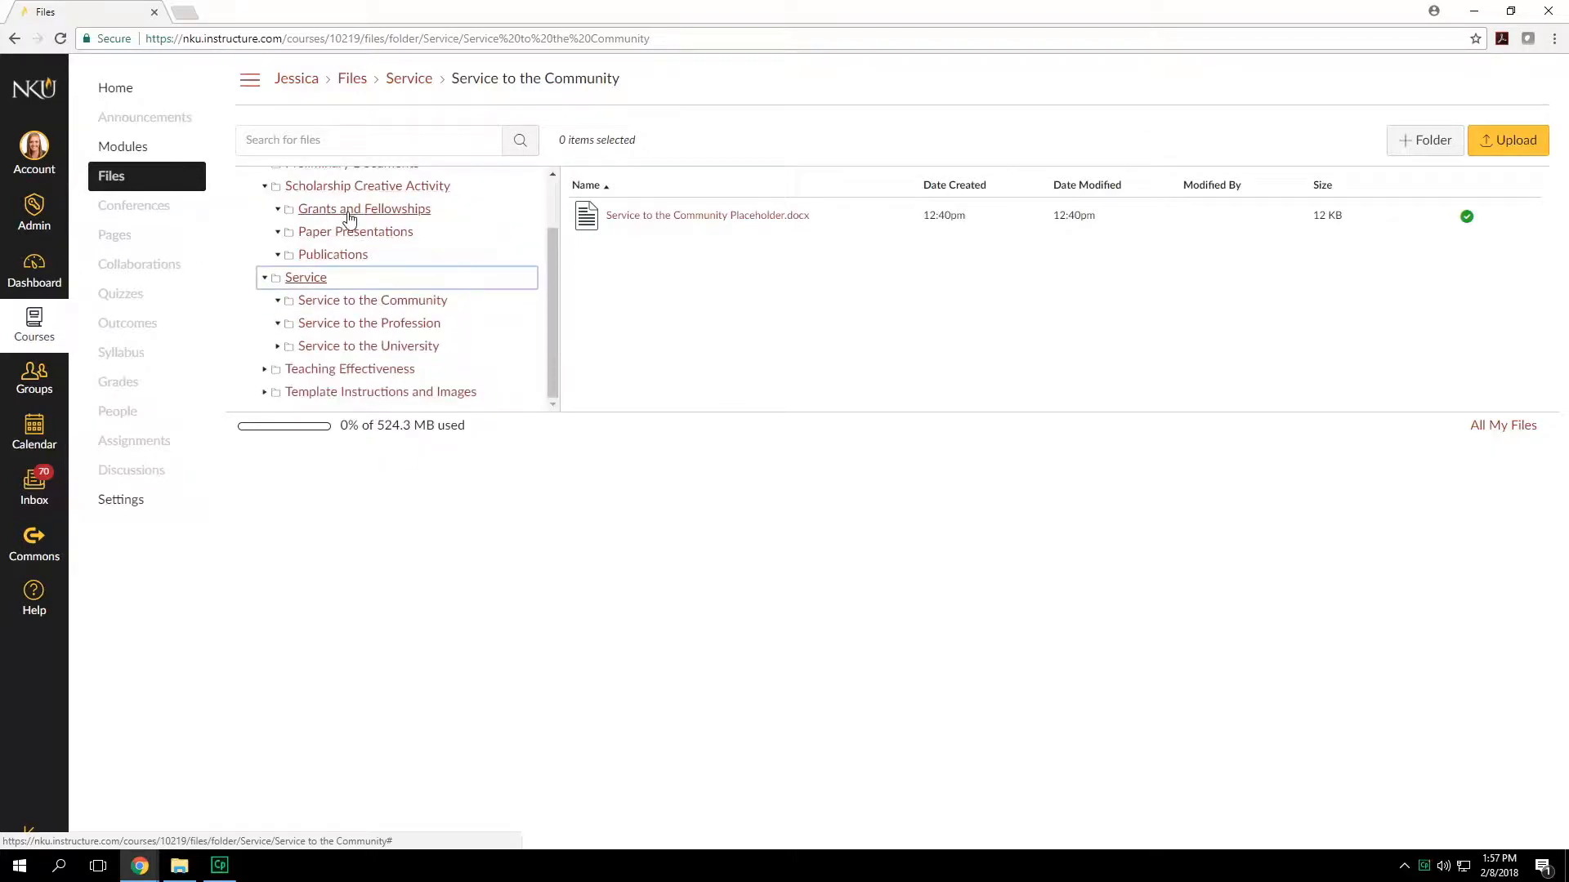
click(337, 309)
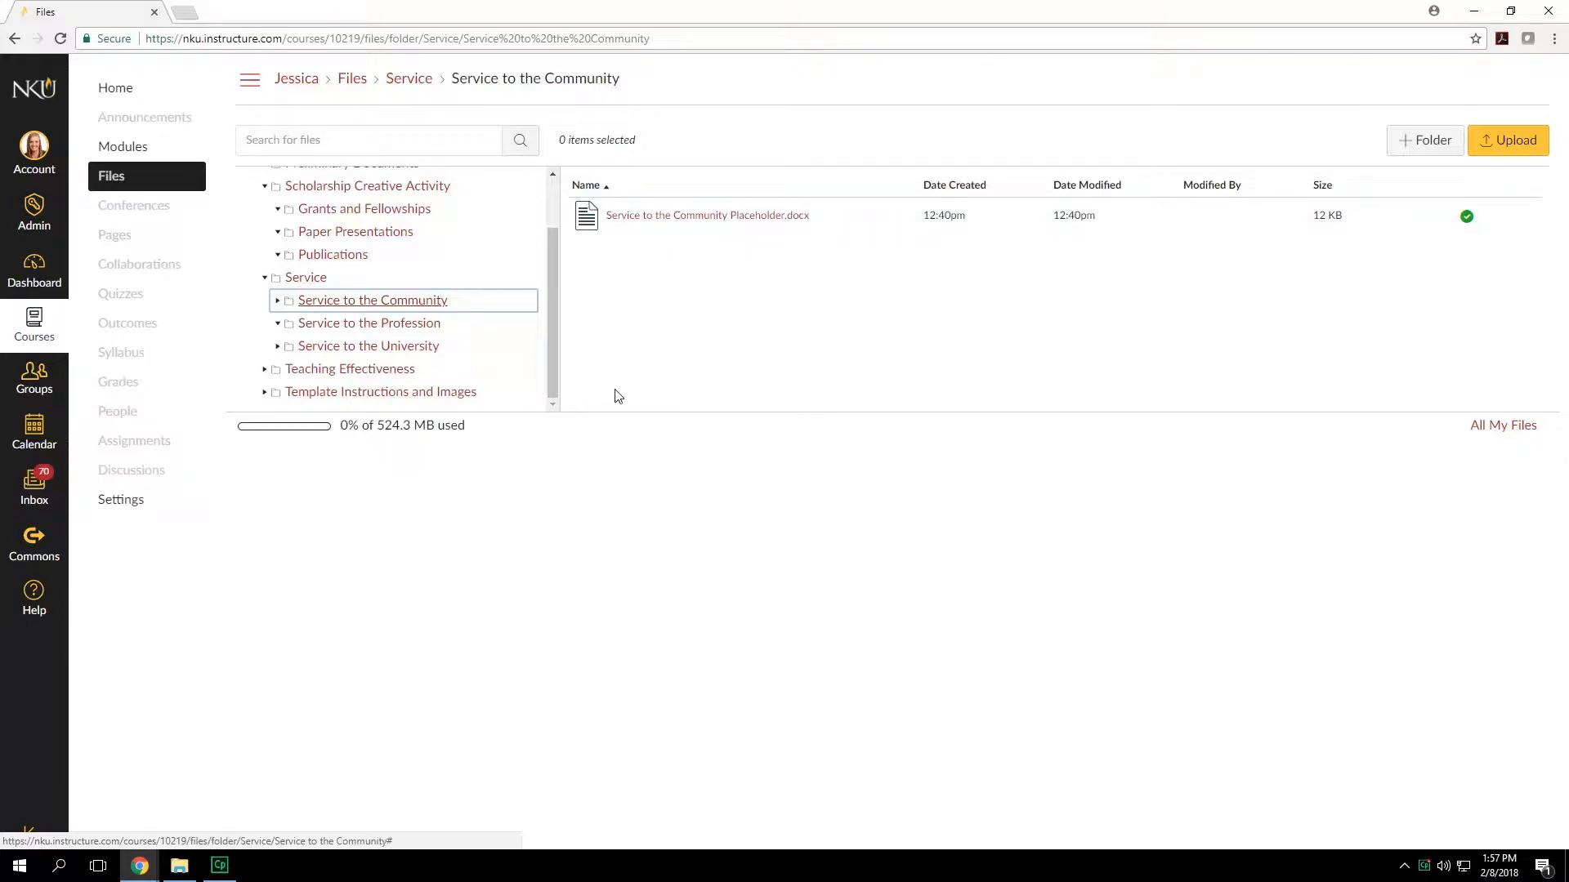
Create a folder named Community Service inside Service to the Community and open it
click(1414, 140)
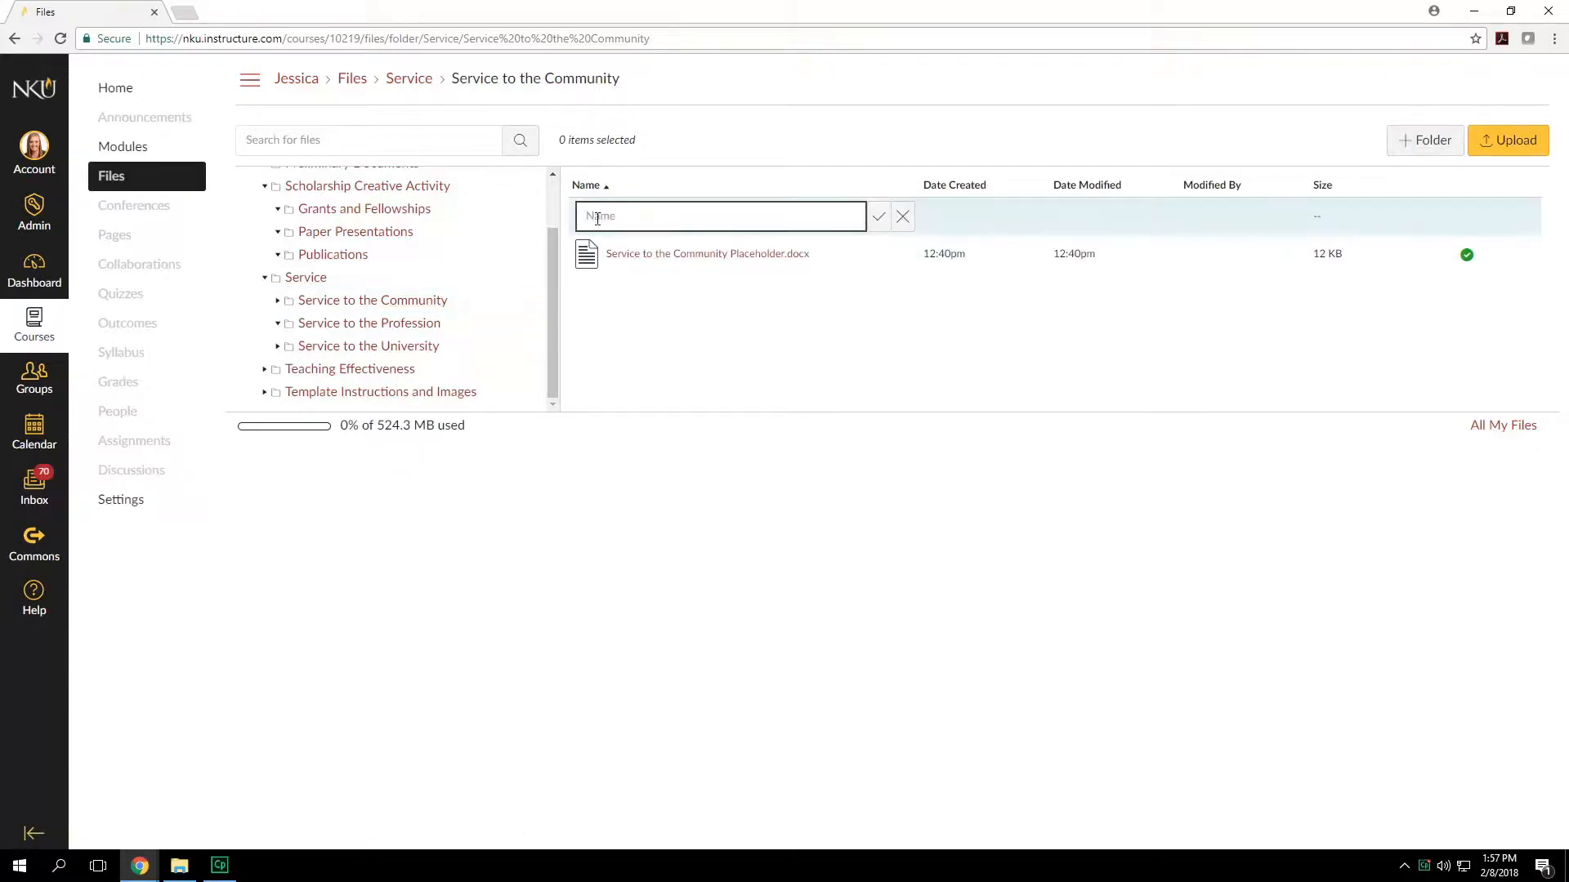
text(Community Service)
key(Return)
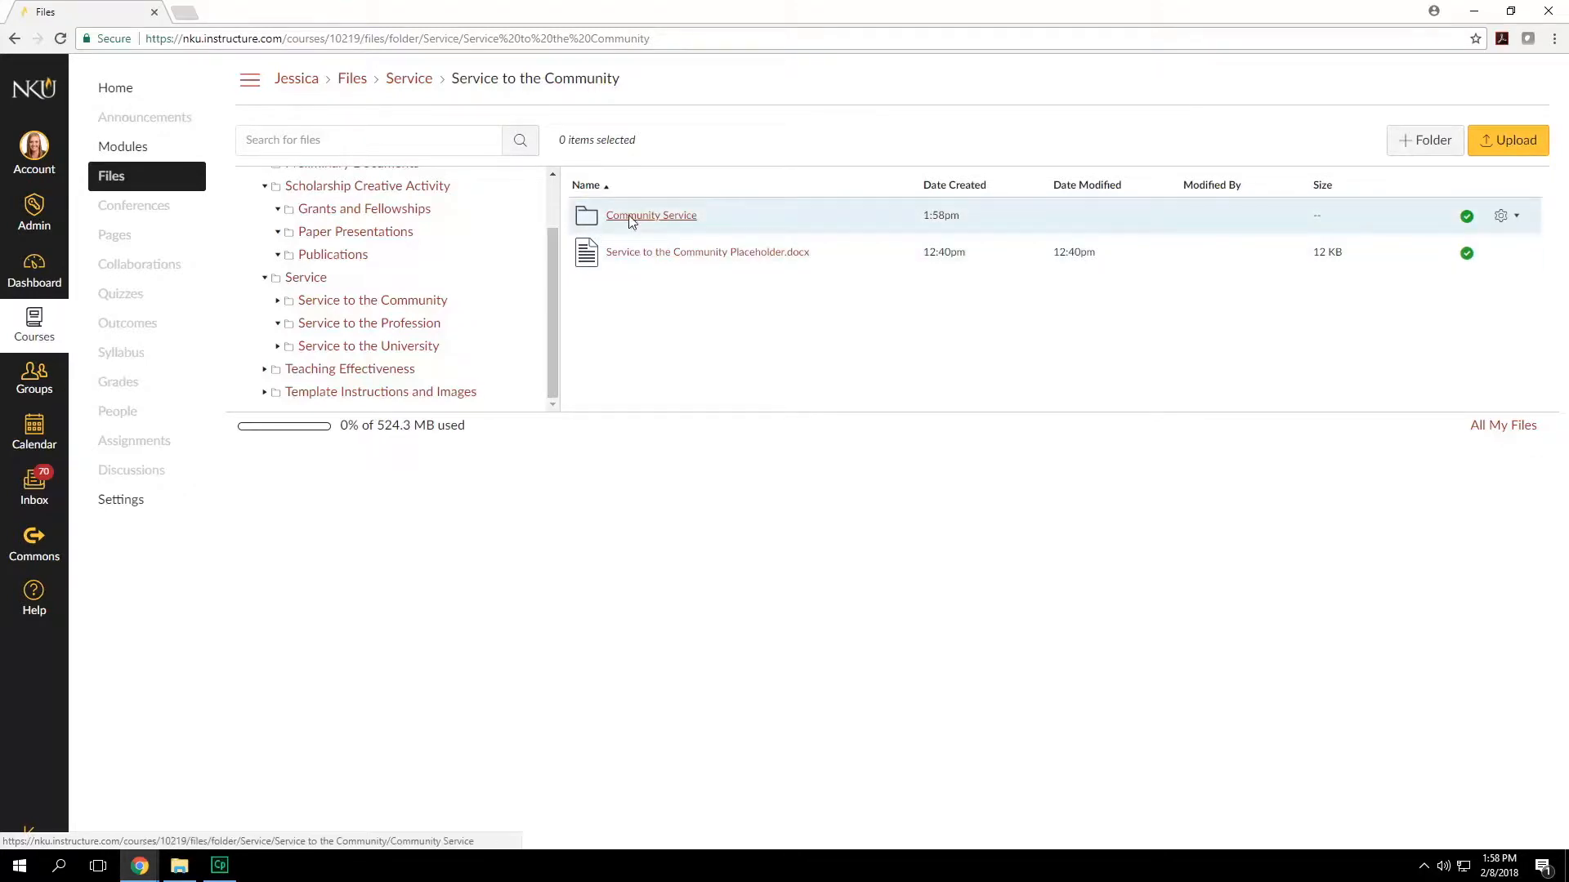
click(630, 217)
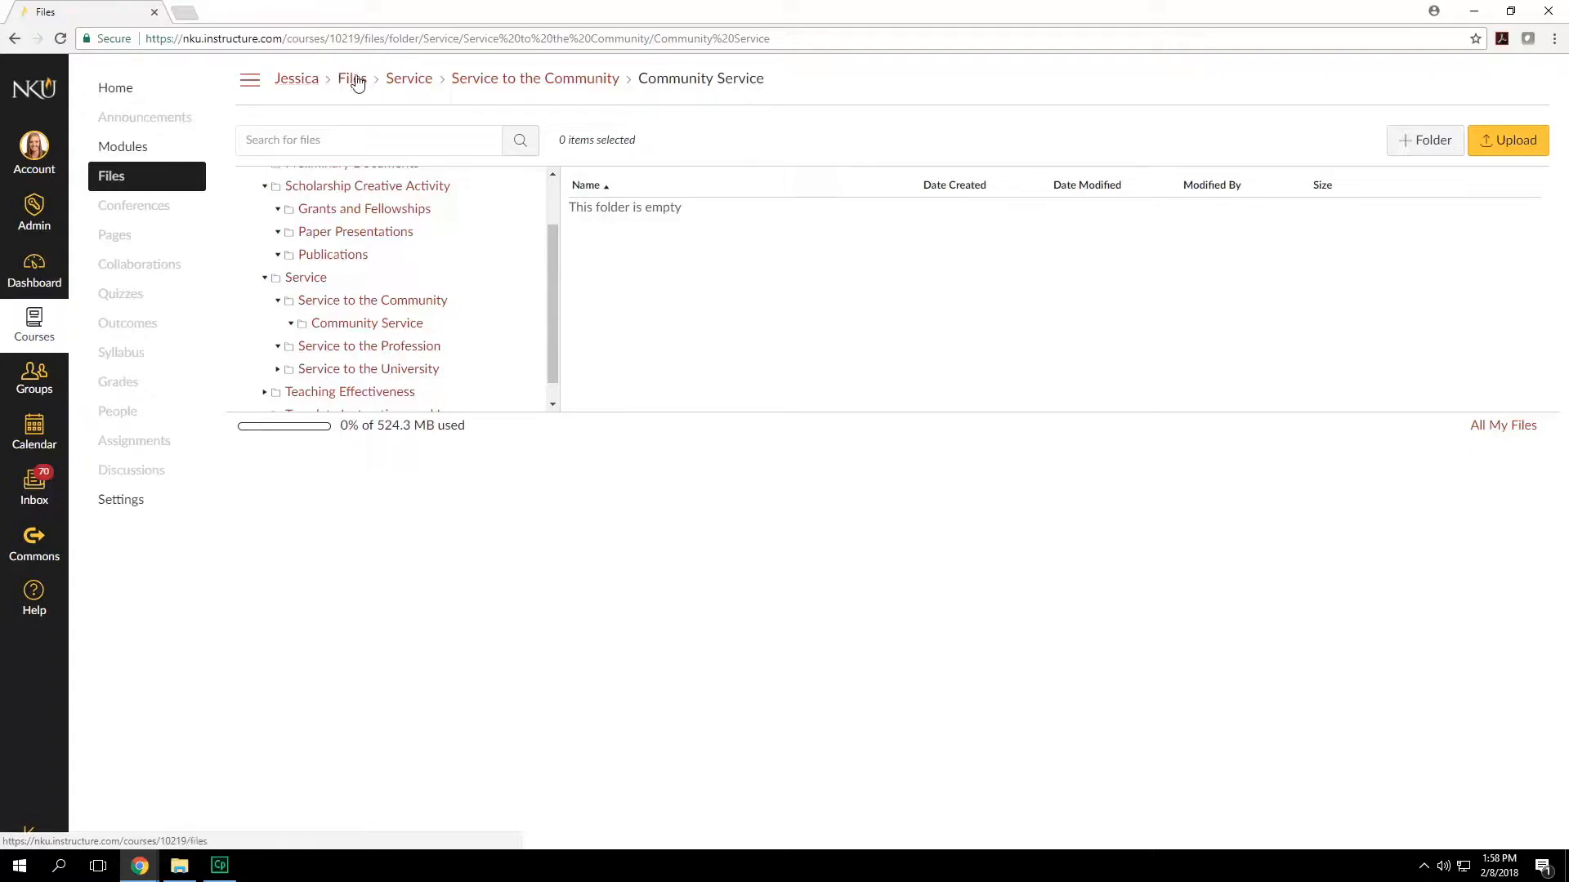
drag(780, 85, 637, 85)
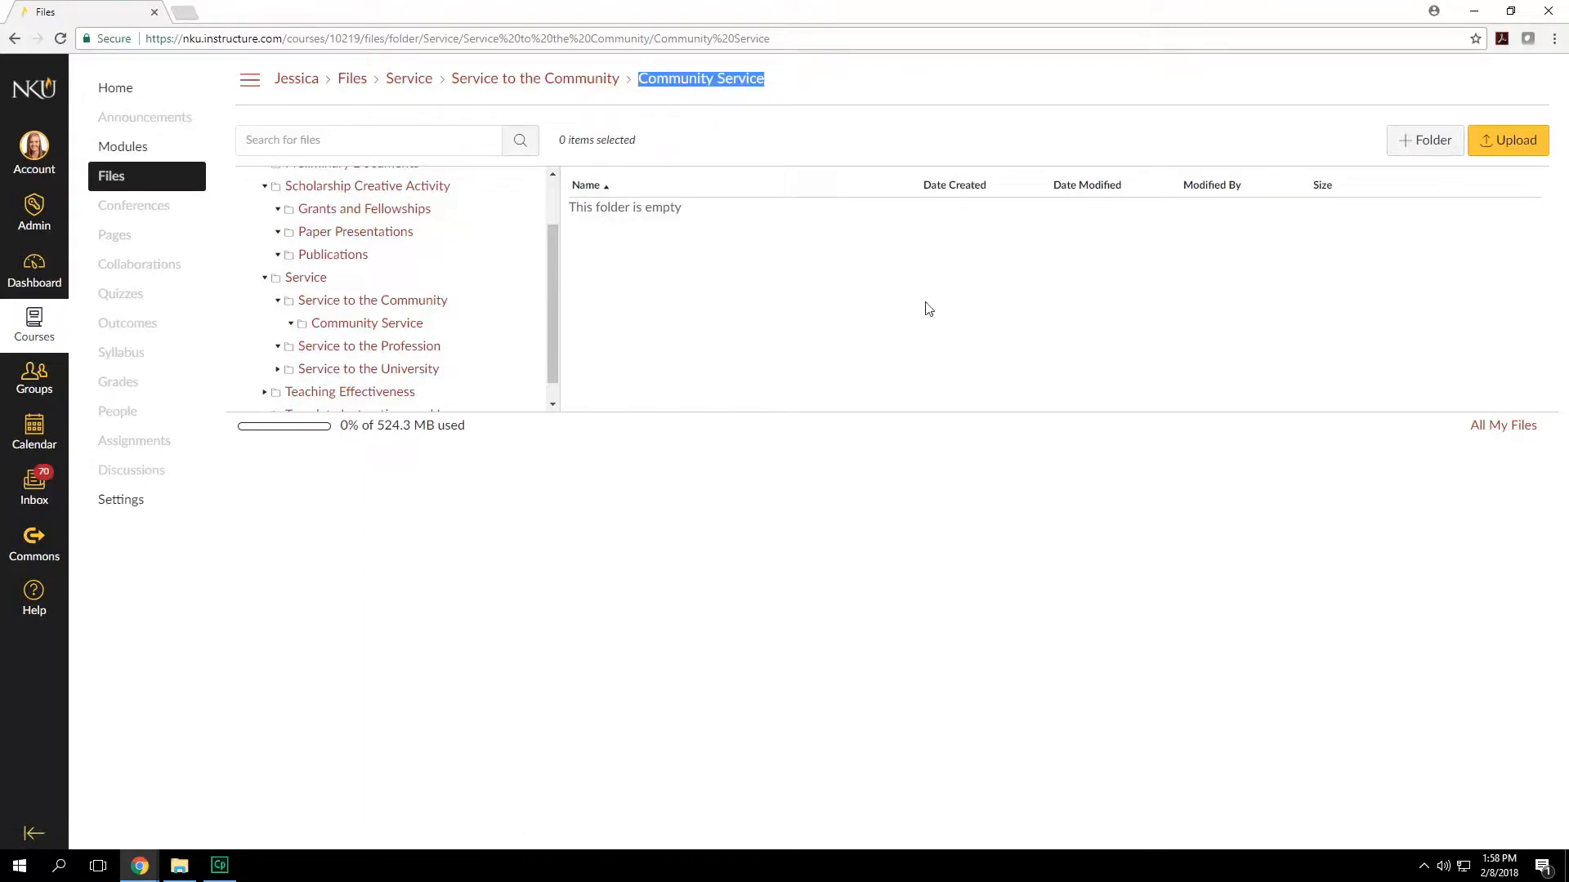
click(738, 79)
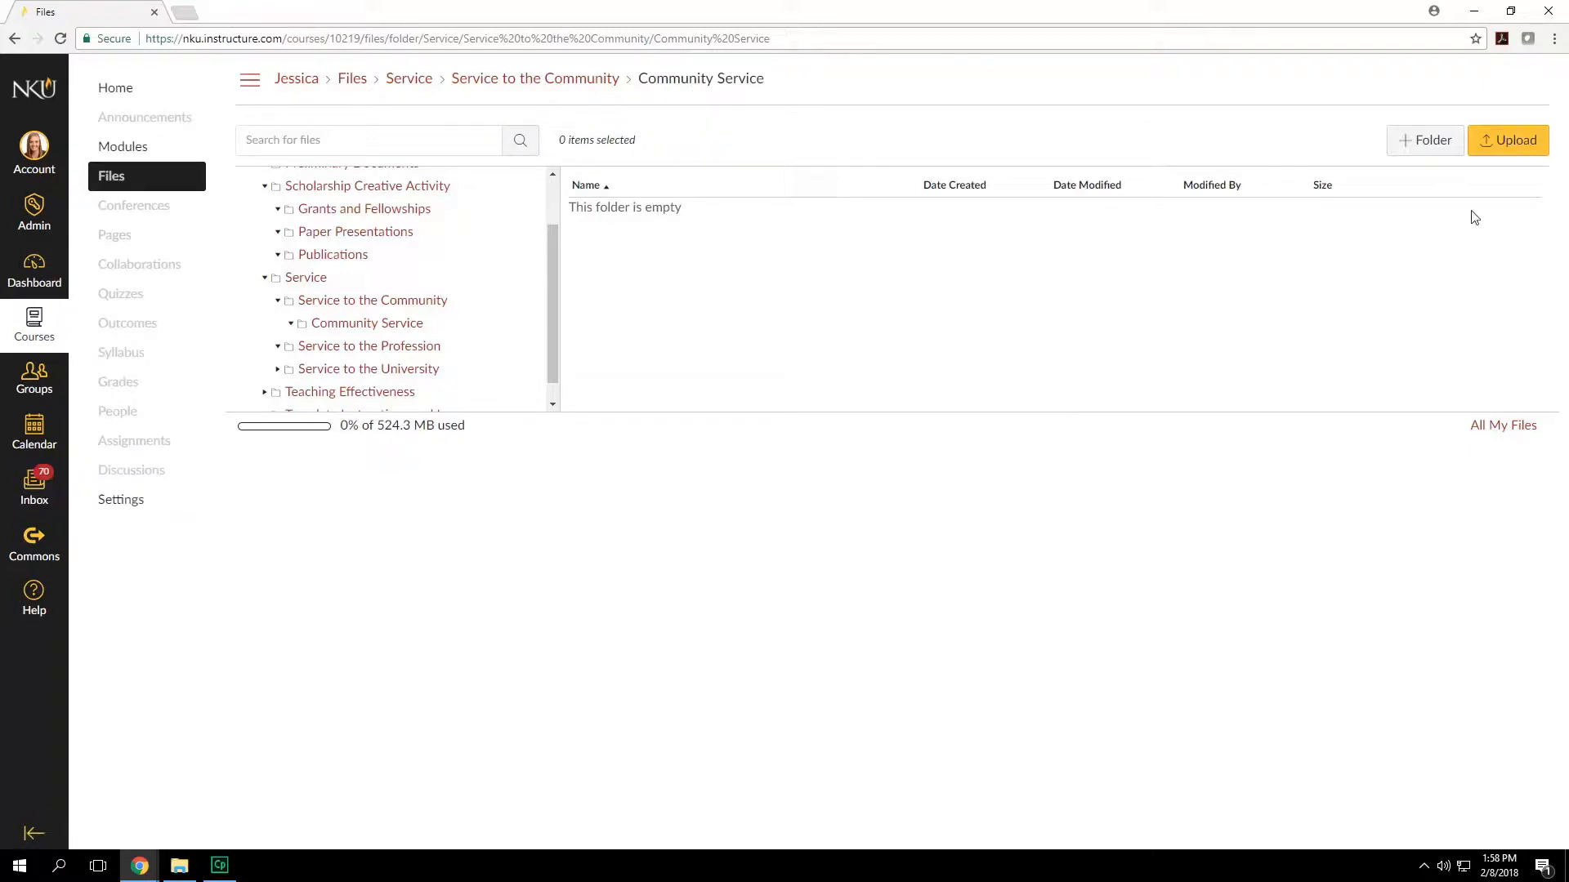
Upload the placeholder documents from Course Evaluations through Peer Reviews, plus Publications, Scholarship Creative Activity, Service to the Profession and Service to the University
click(1514, 146)
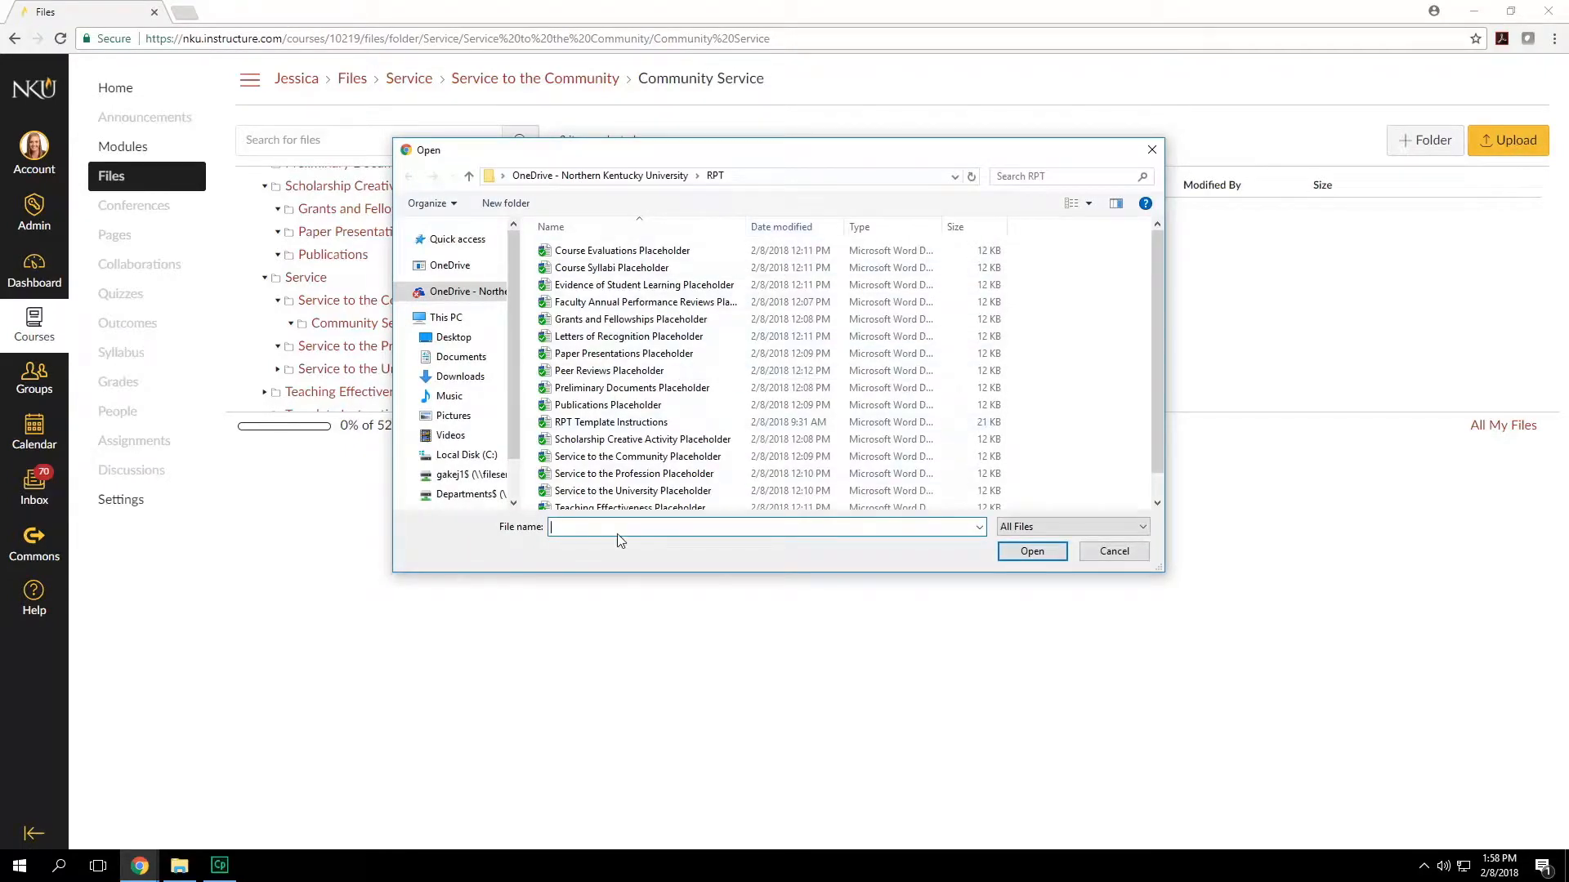
click(631, 255)
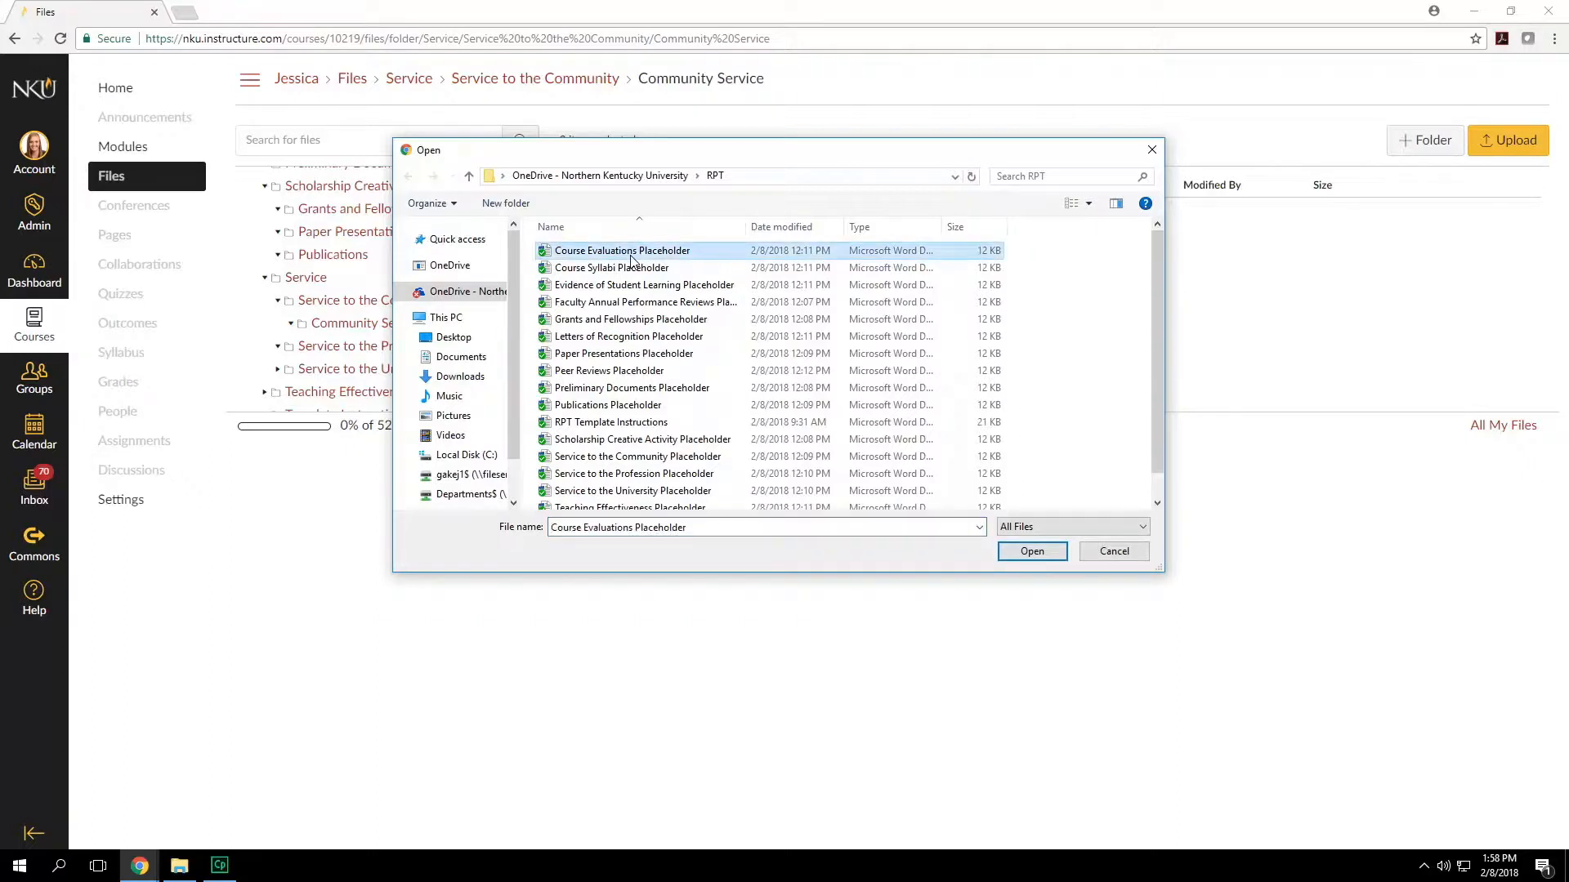
shift+click(615, 354)
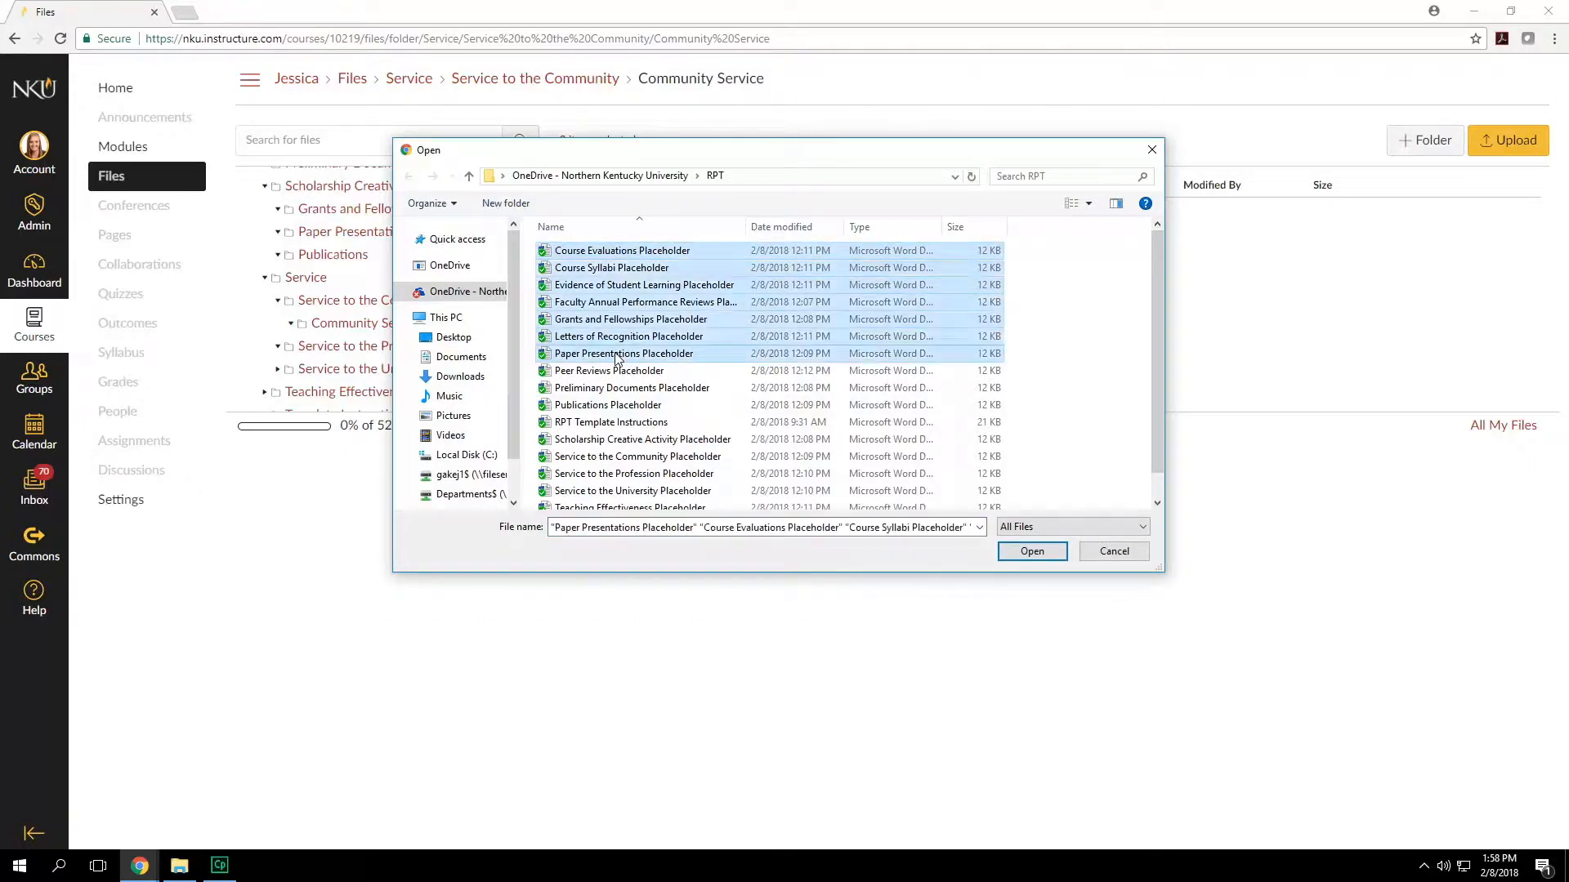
shift+click(616, 372)
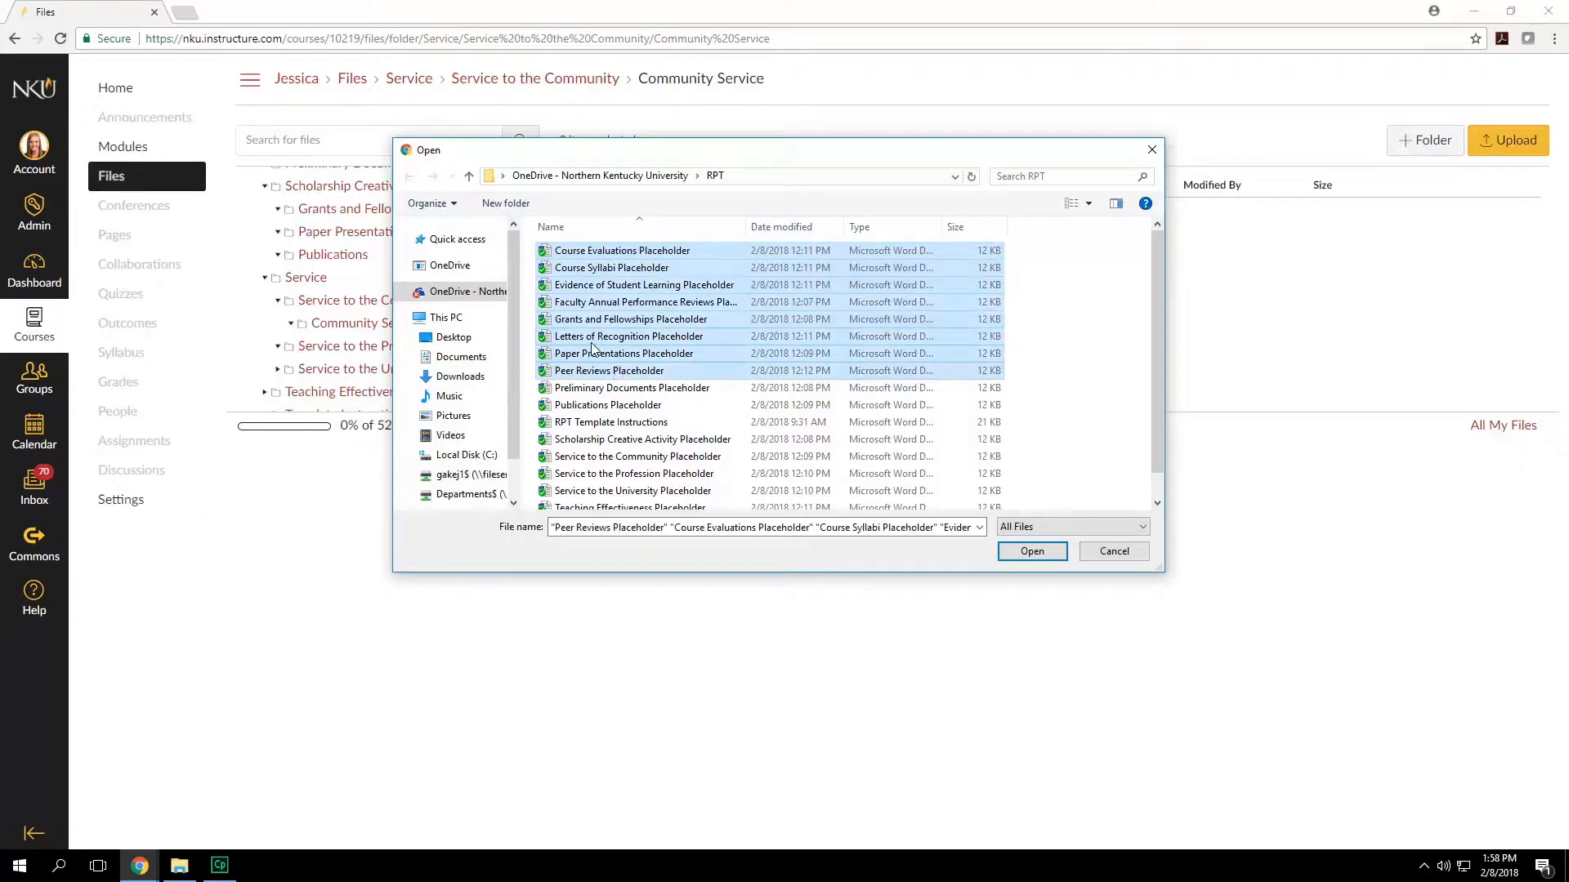
ctrl+click(625, 405)
ctrl+click(635, 440)
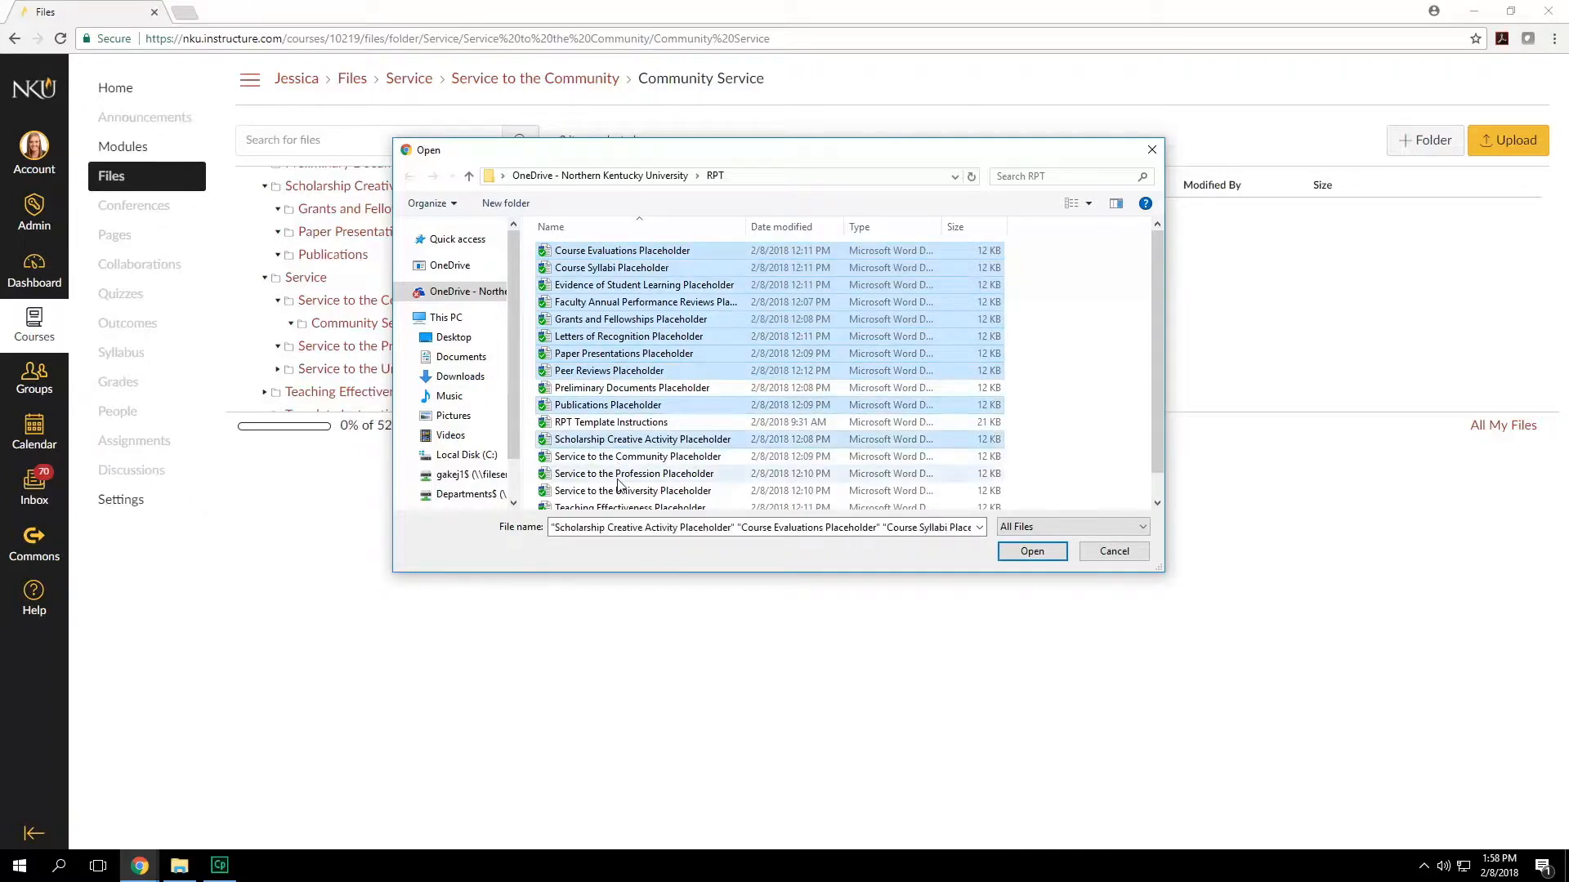
ctrl+click(623, 474)
ctrl+click(617, 492)
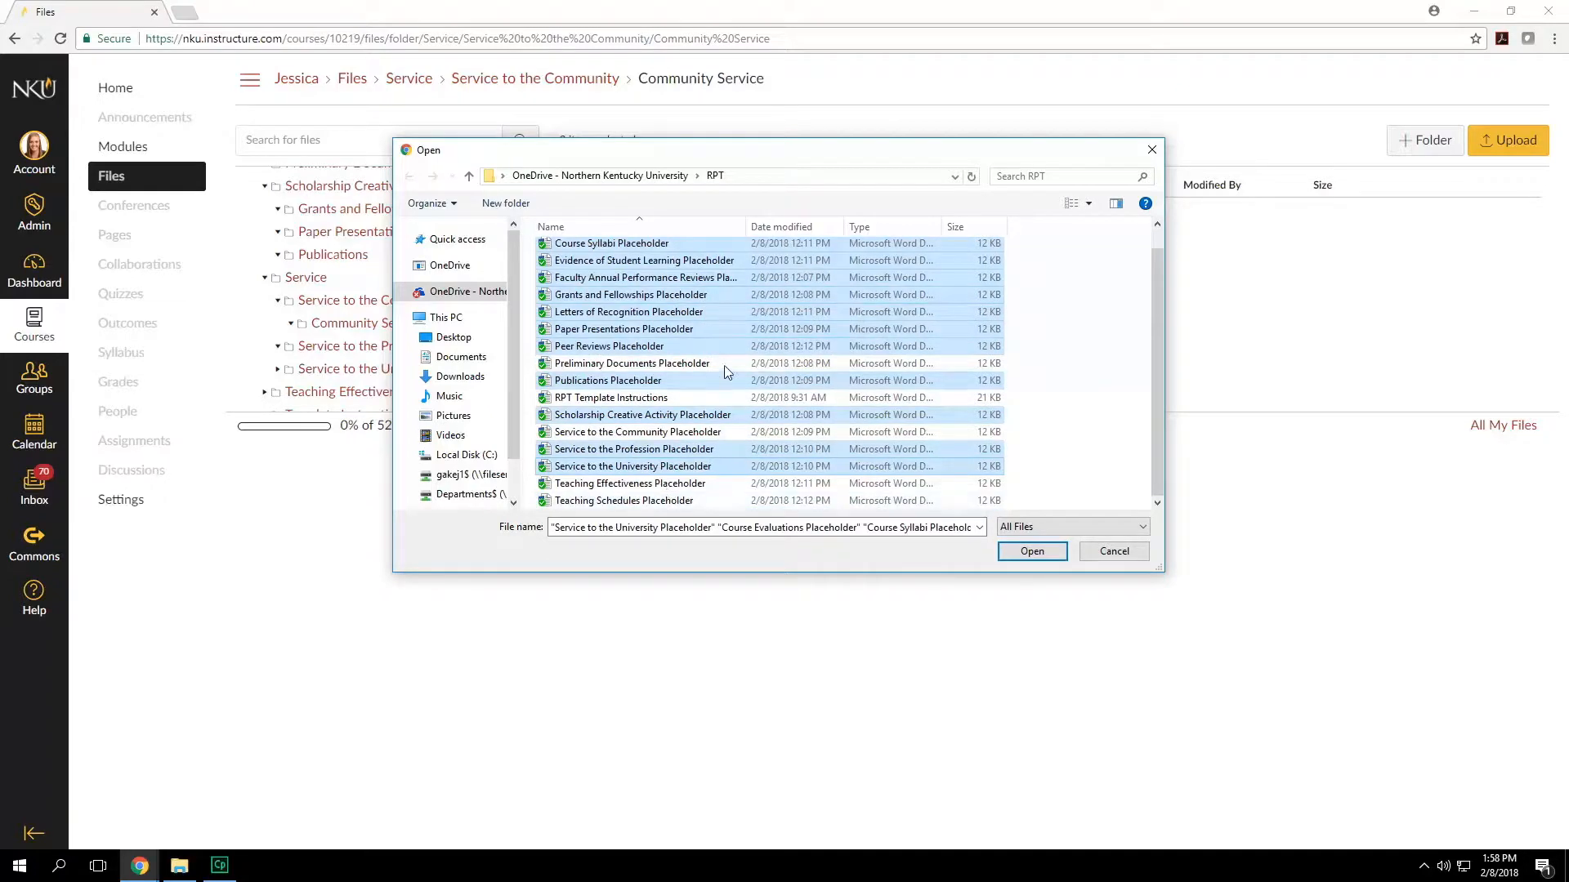
click(1022, 556)
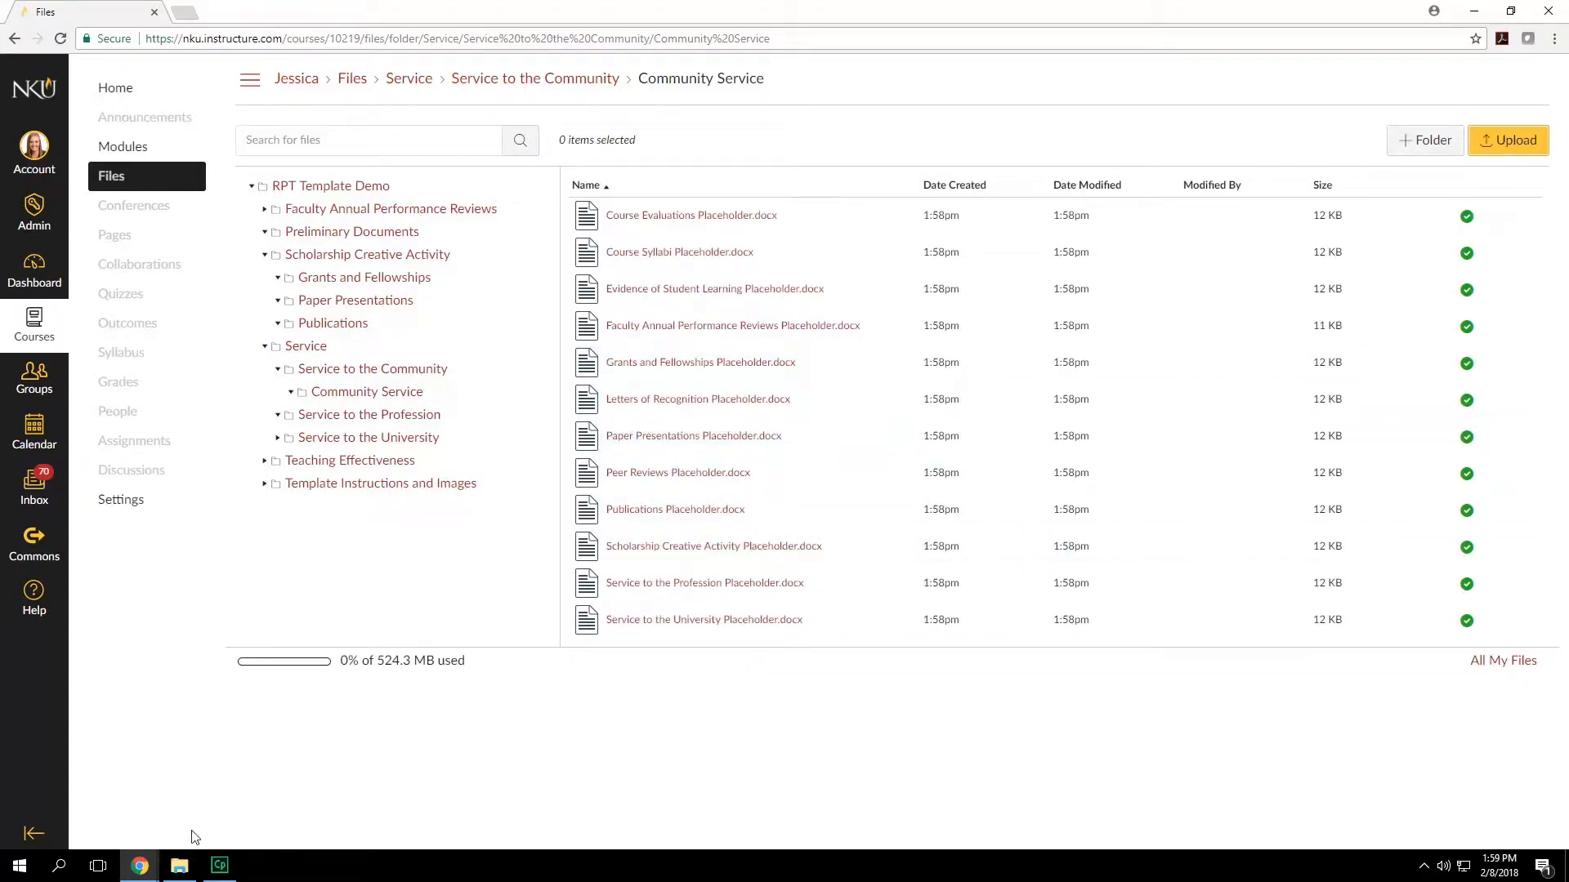
Switch to File Explorer and compress the OneDrive RPT folder into a zip file named RPT
mouse_move(181, 869)
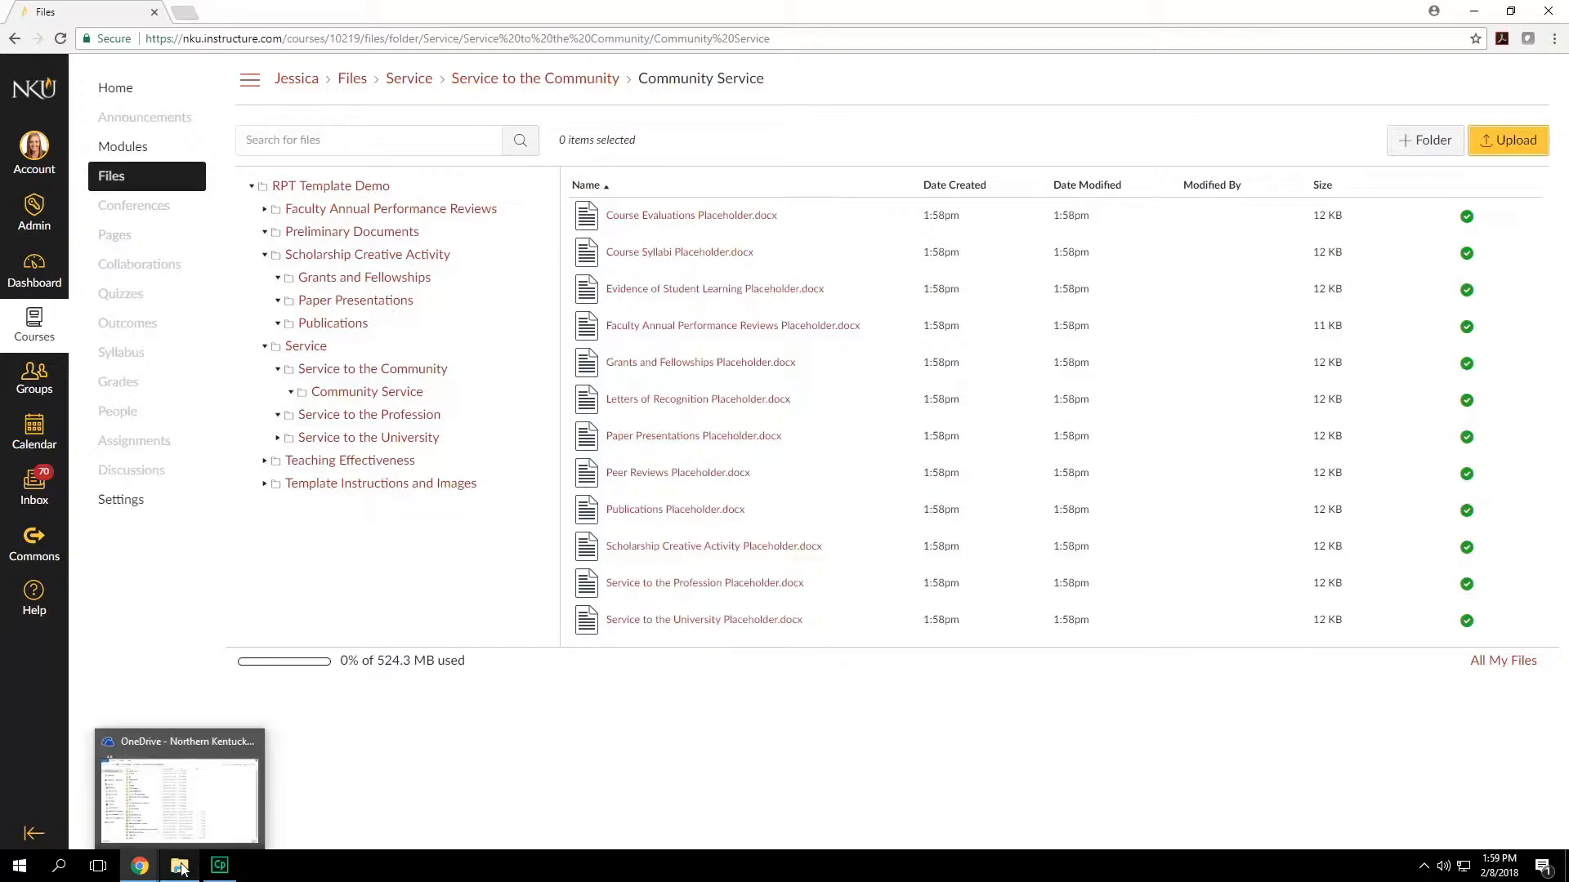
click(181, 870)
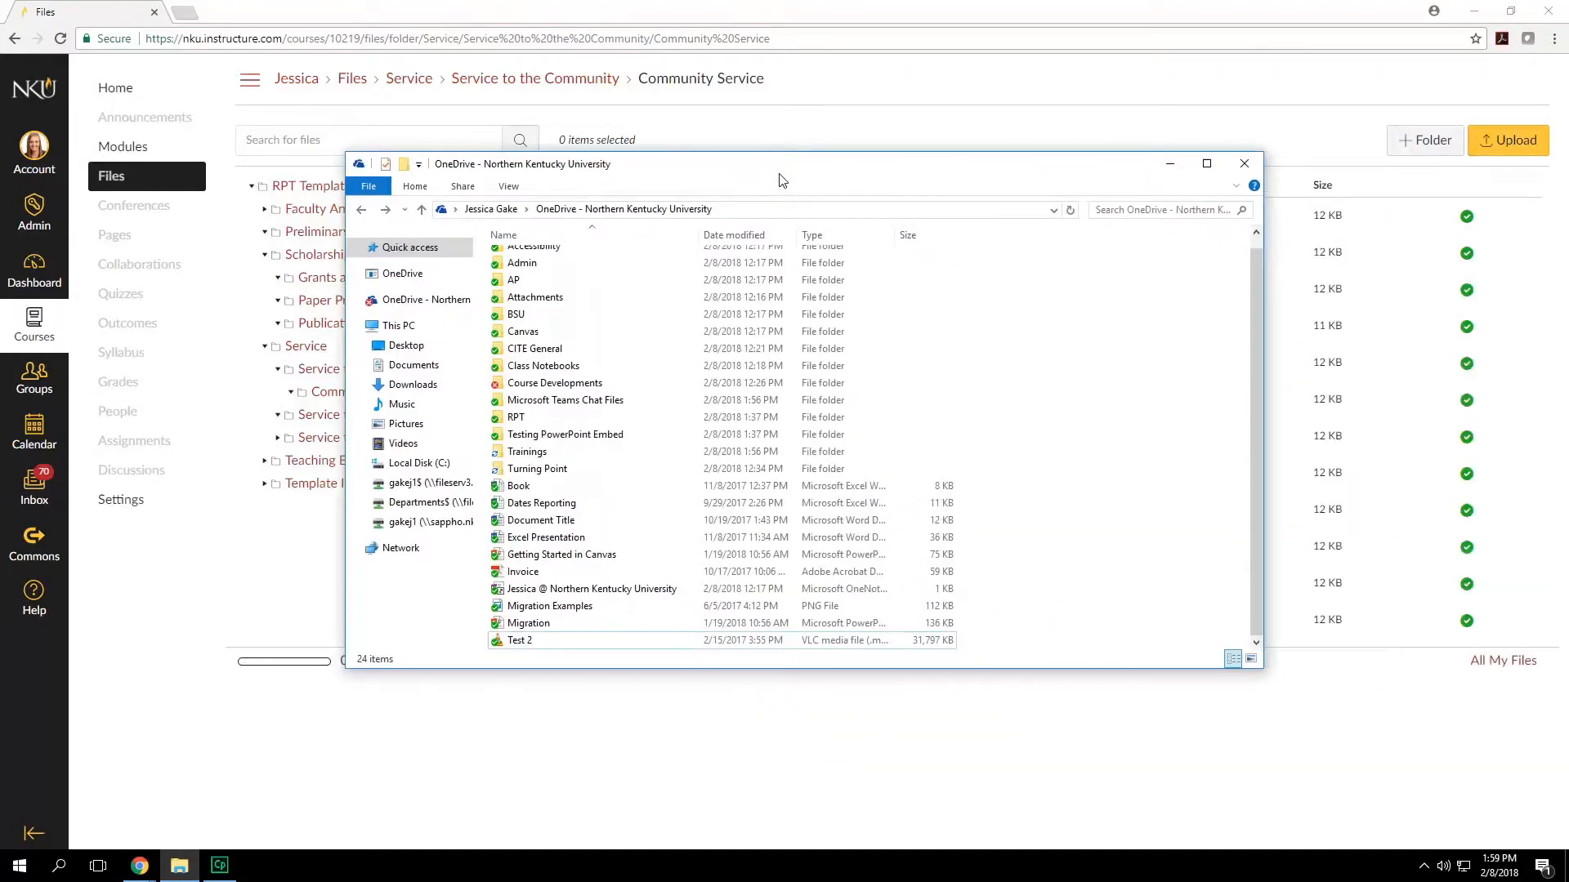
double_click(516, 418)
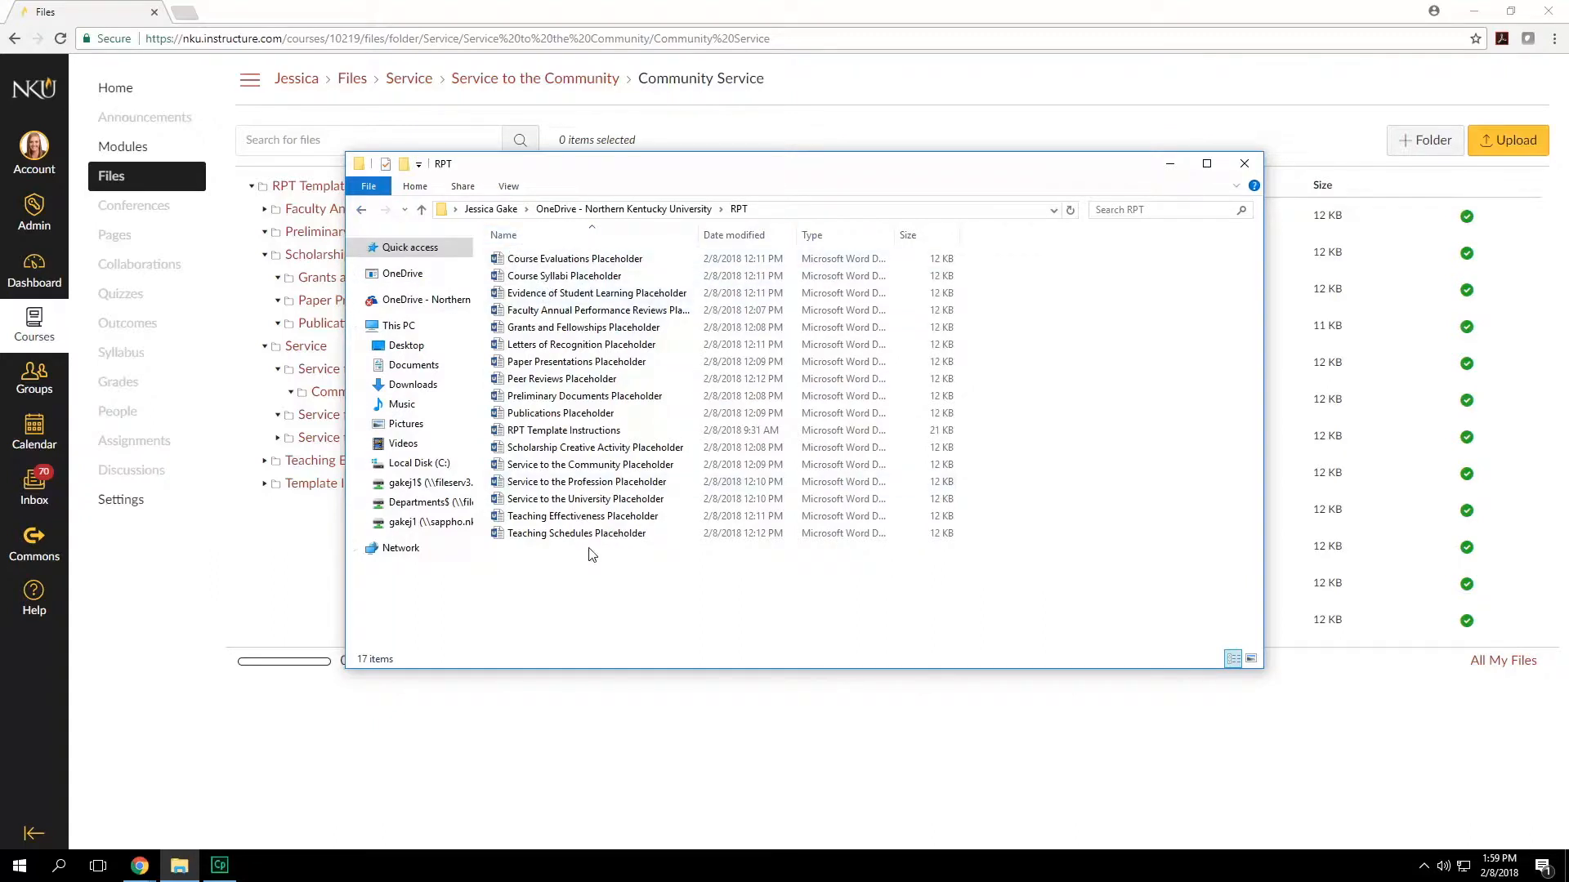
click(362, 209)
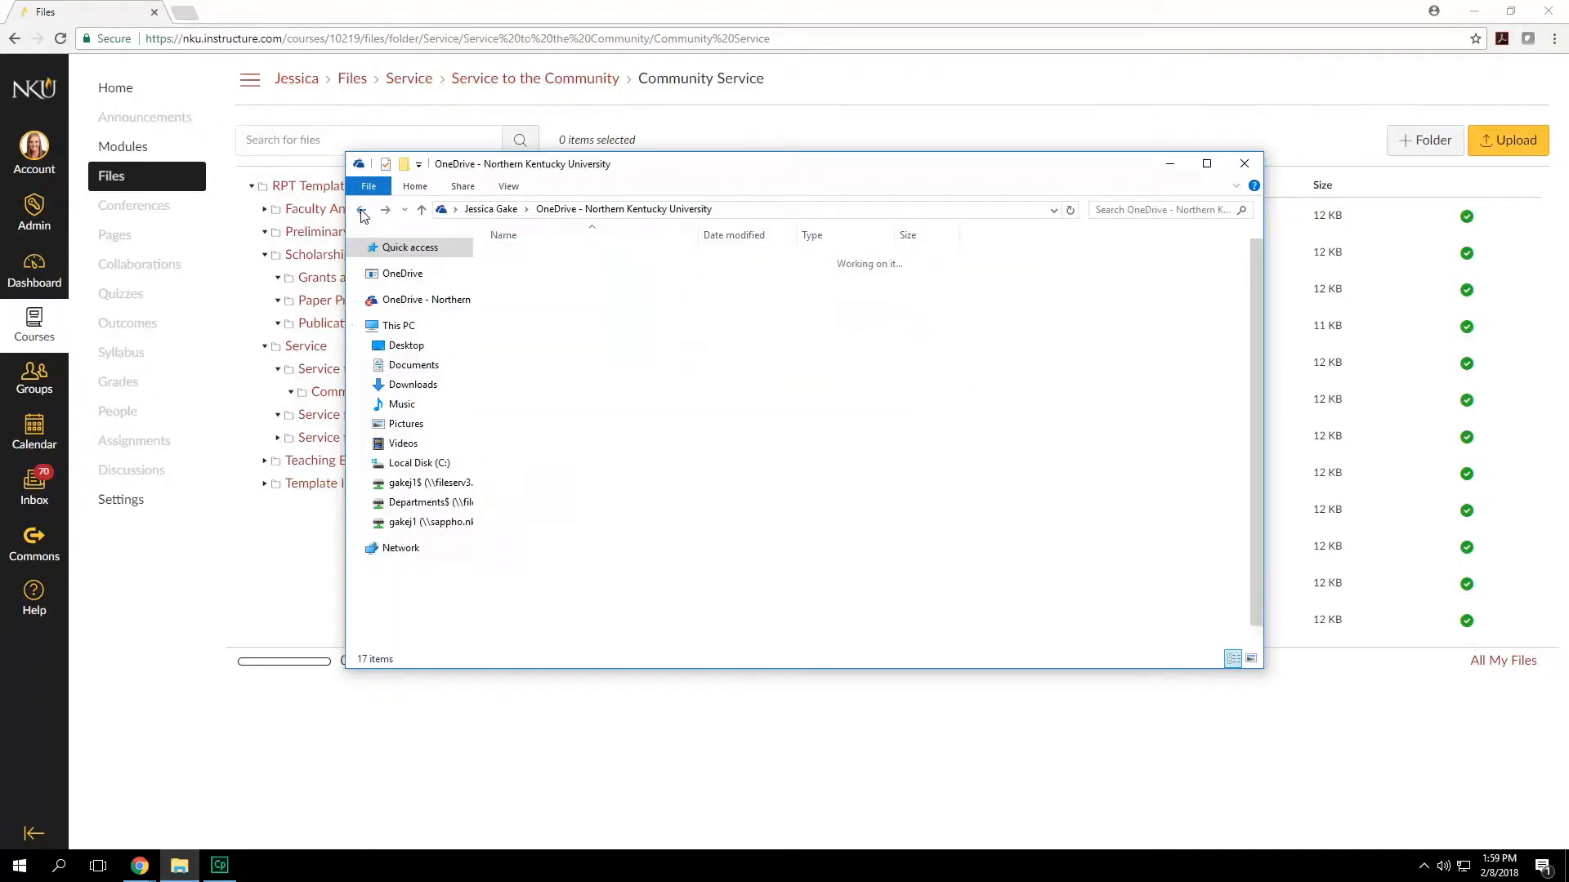
right_click(515, 433)
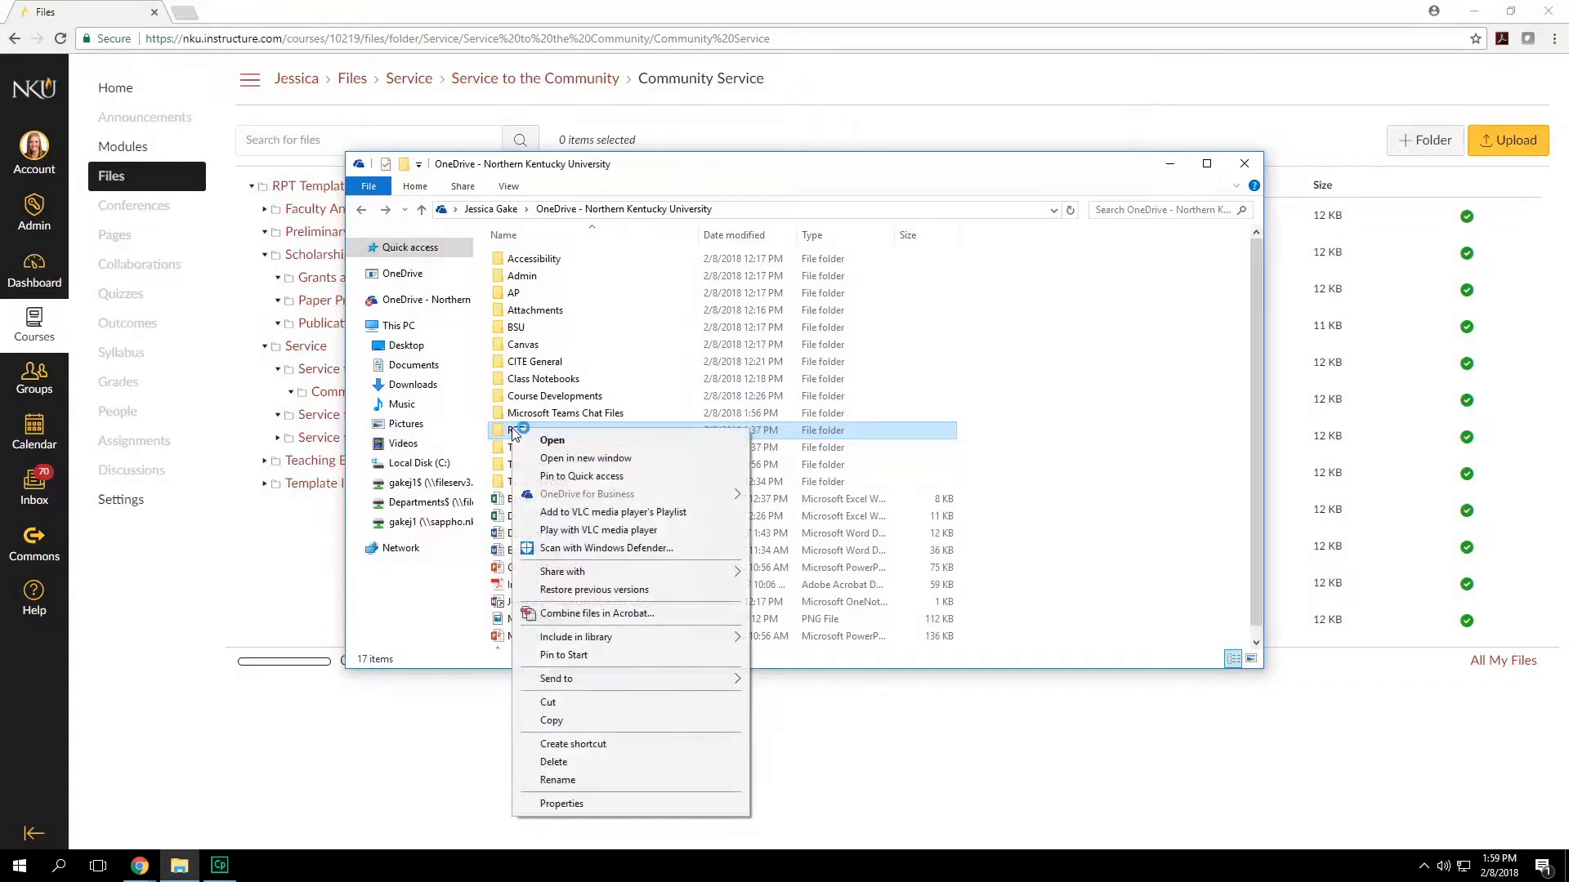
mouse_move(580, 679)
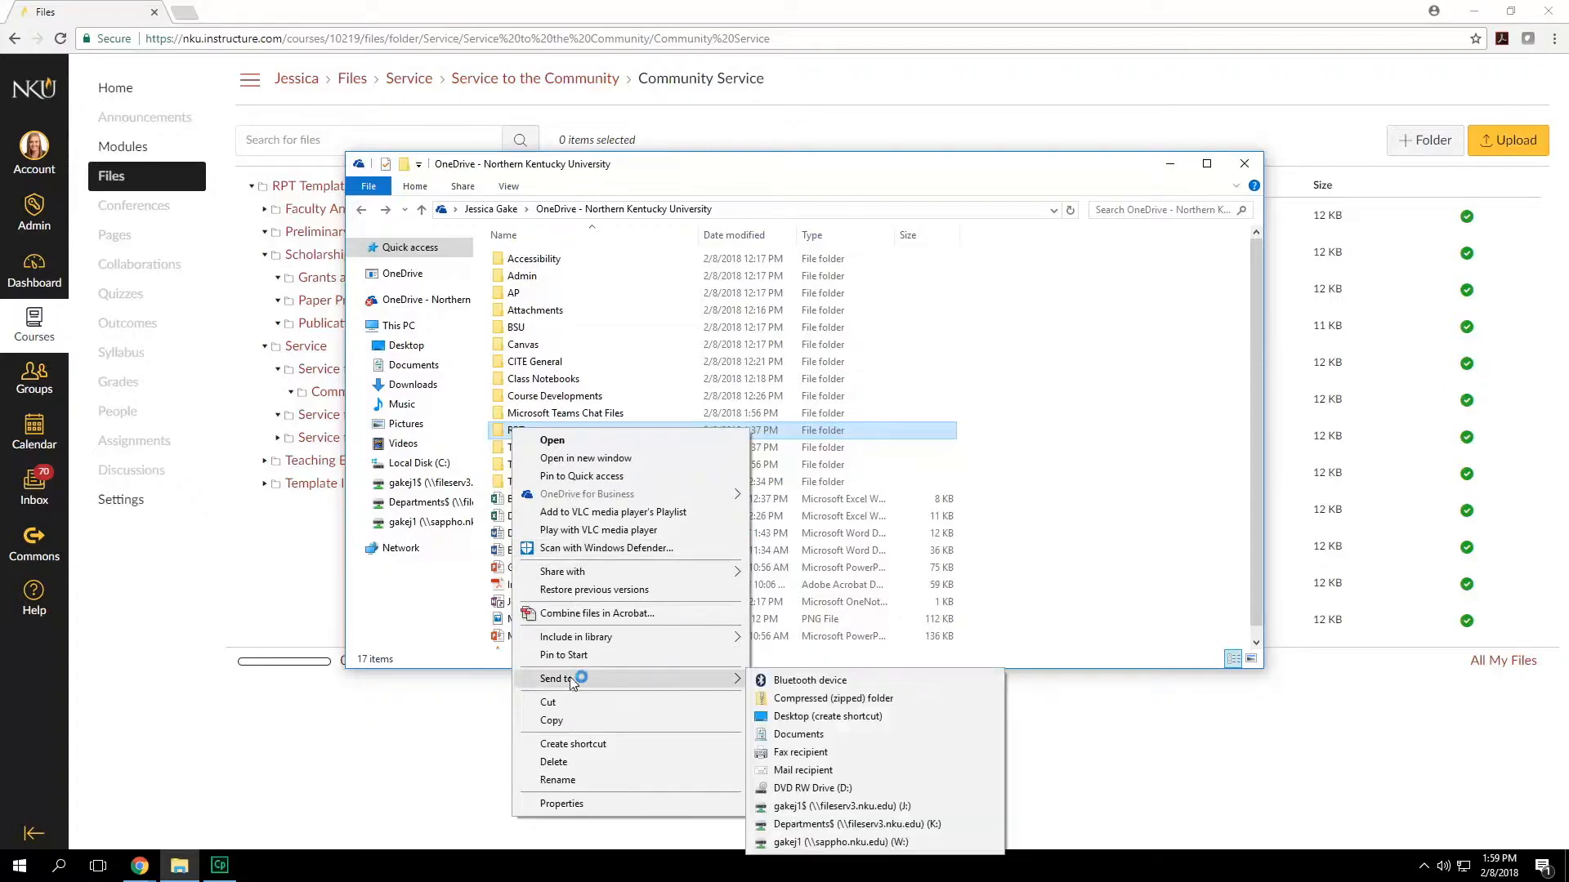
click(873, 699)
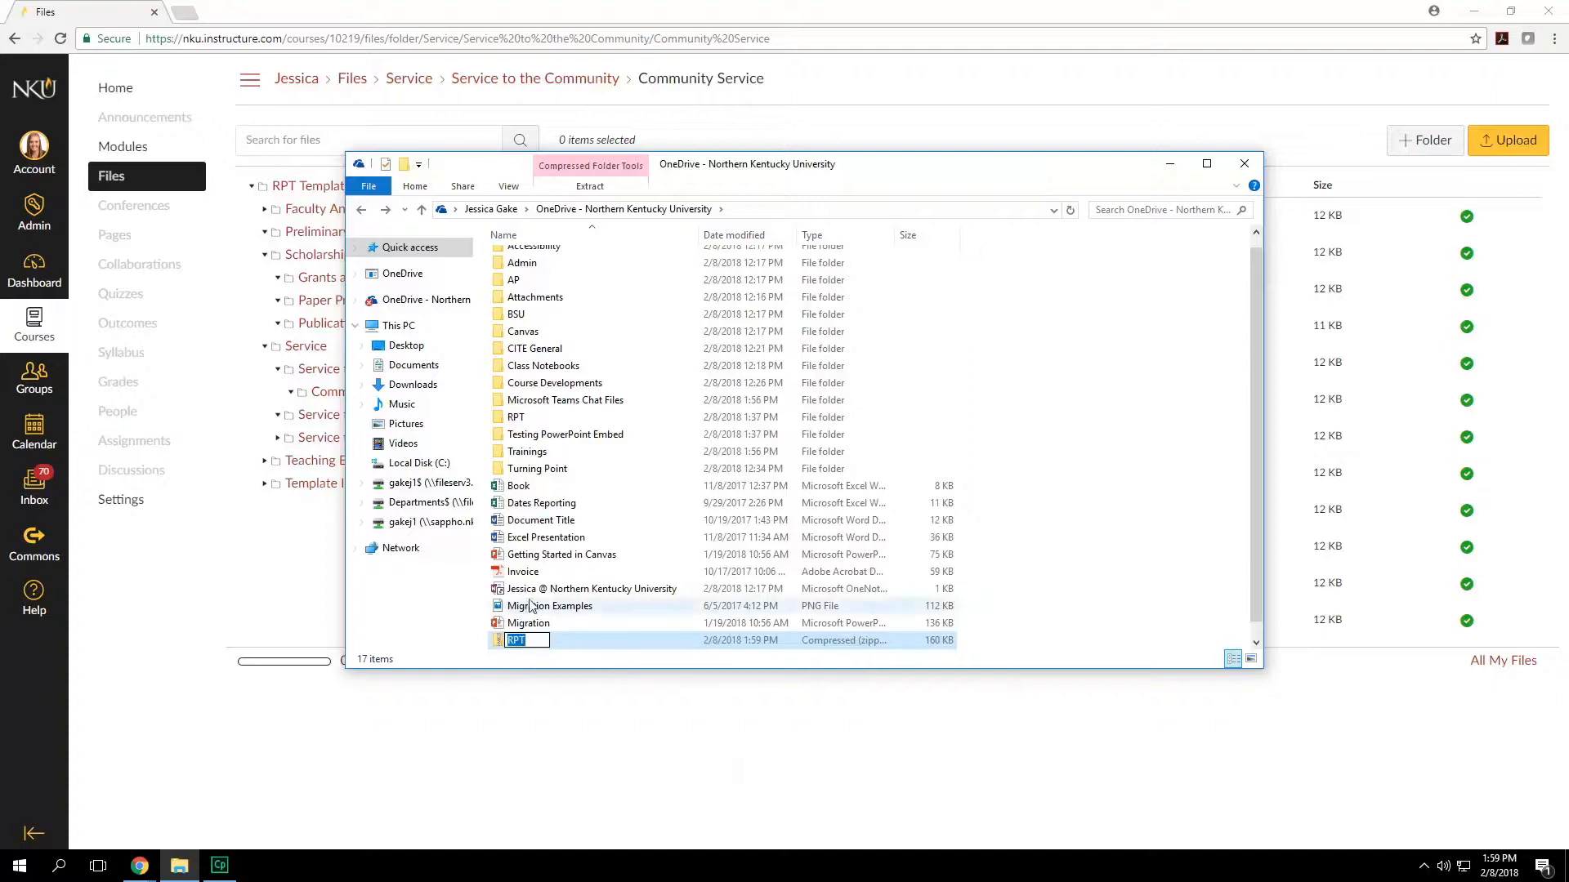
key(Return)
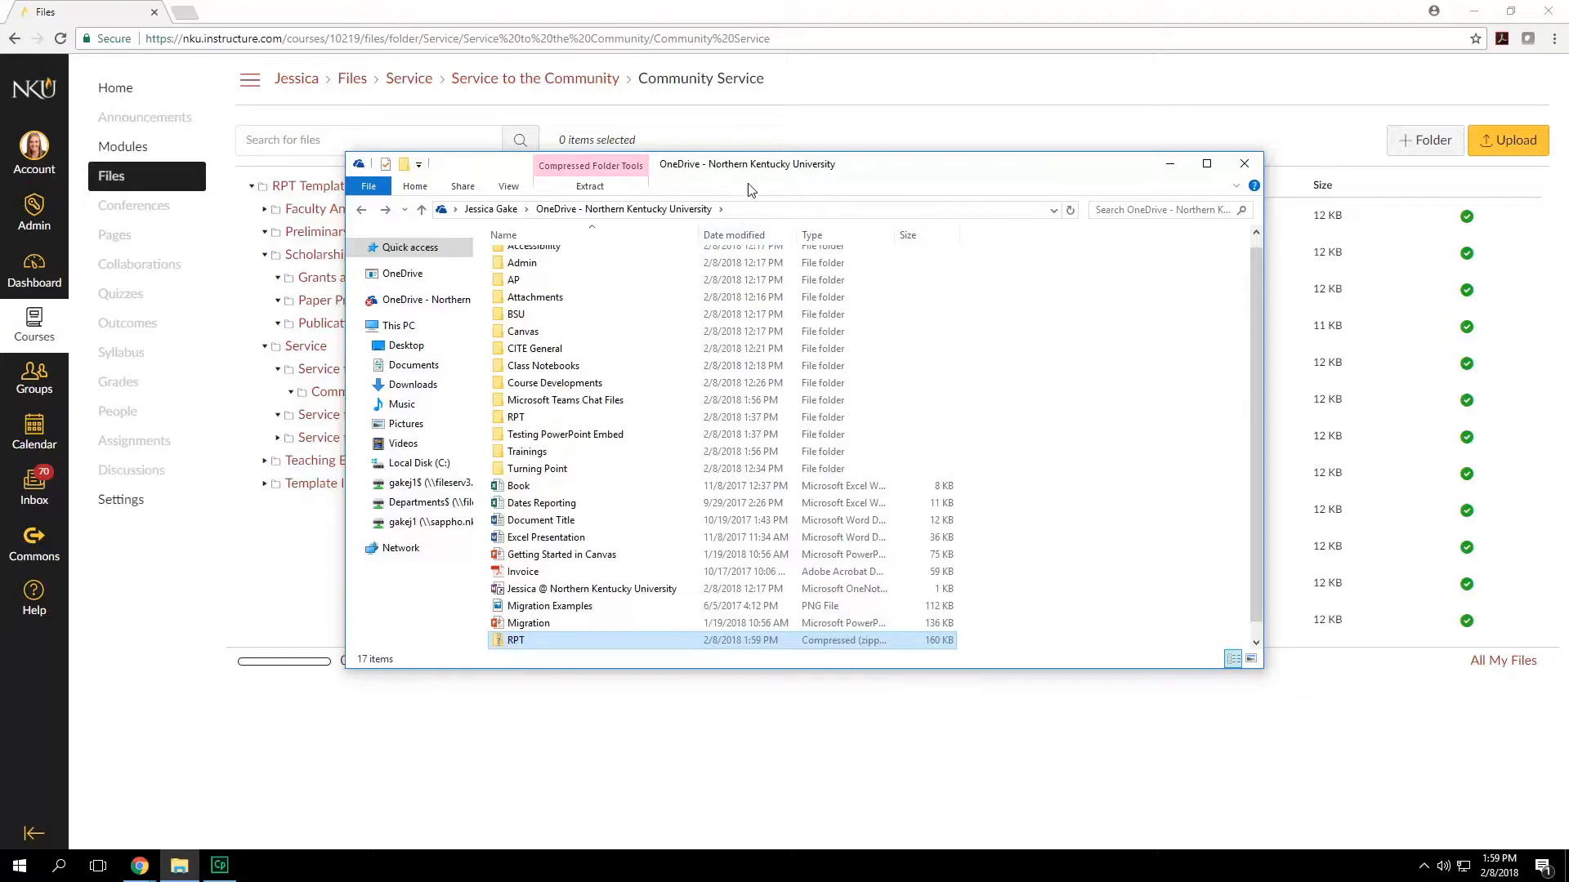
Upload the RPT zip file from File Explorer into the Community Service folder in Canvas, expanding its contents there
drag(780, 167, 1437, 160)
drag(1161, 635, 862, 431)
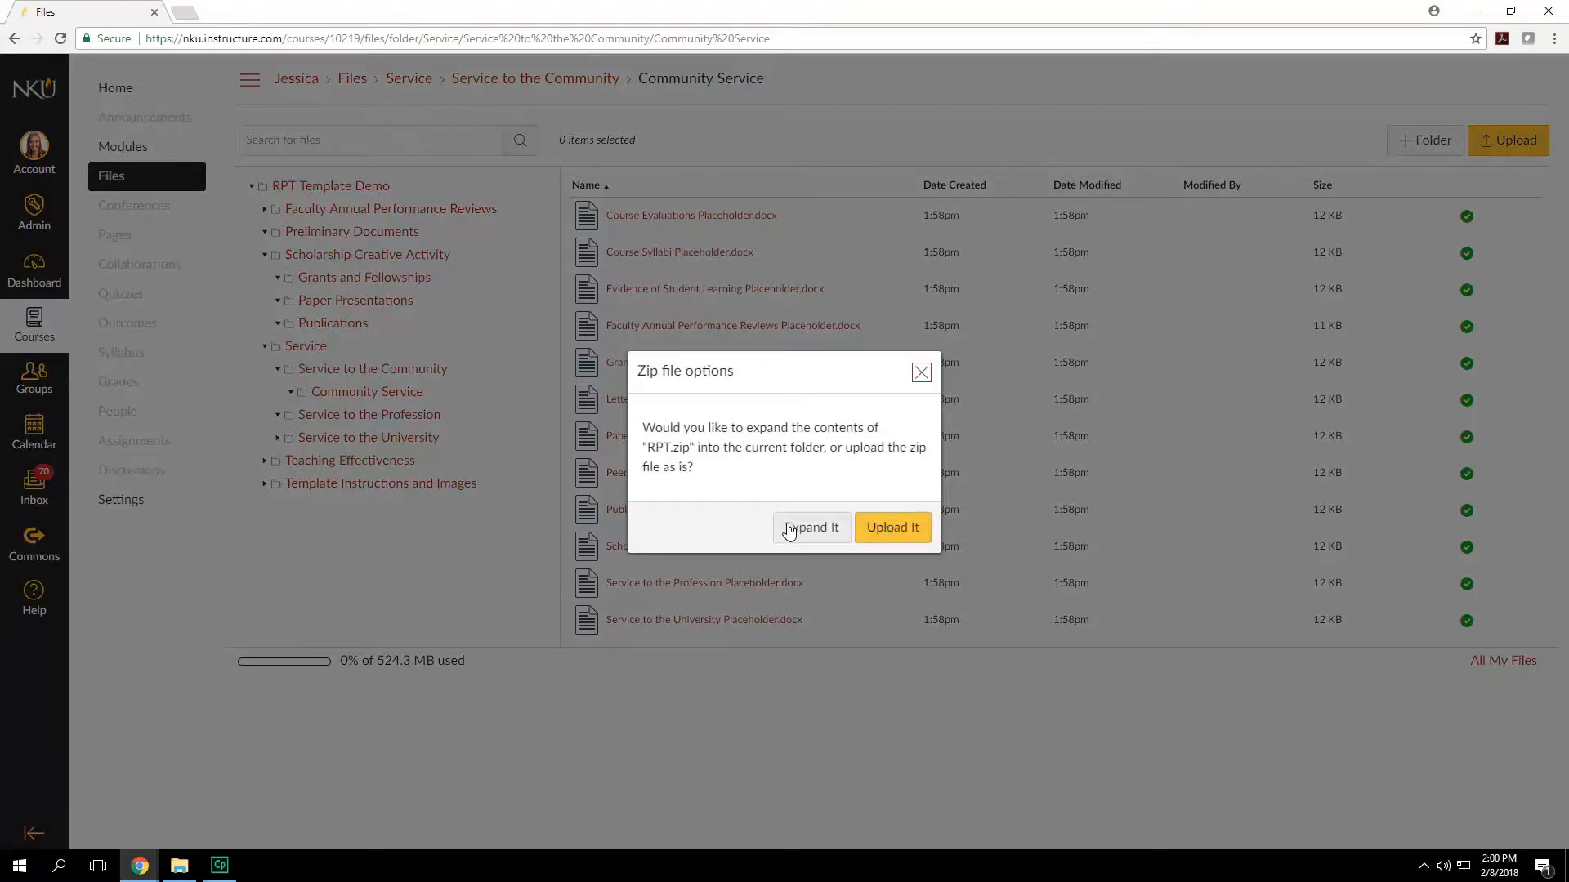
click(807, 527)
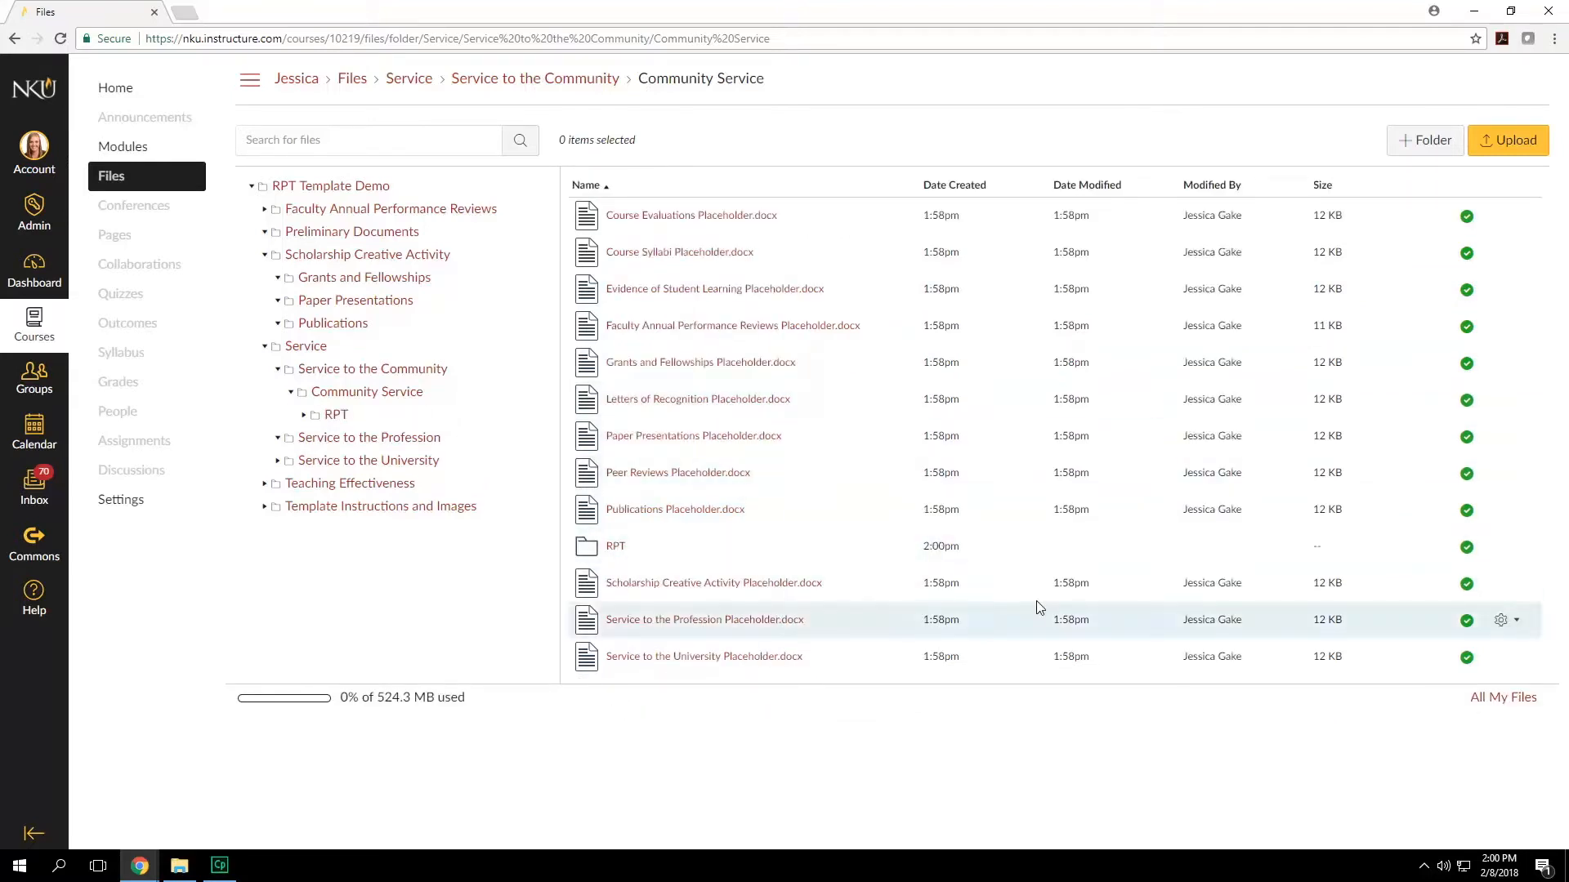
Move Grants and Fellowships Placeholder.docx from the RPT folder to the Grants and Fellowships folder, replacing the existing file
click(615, 547)
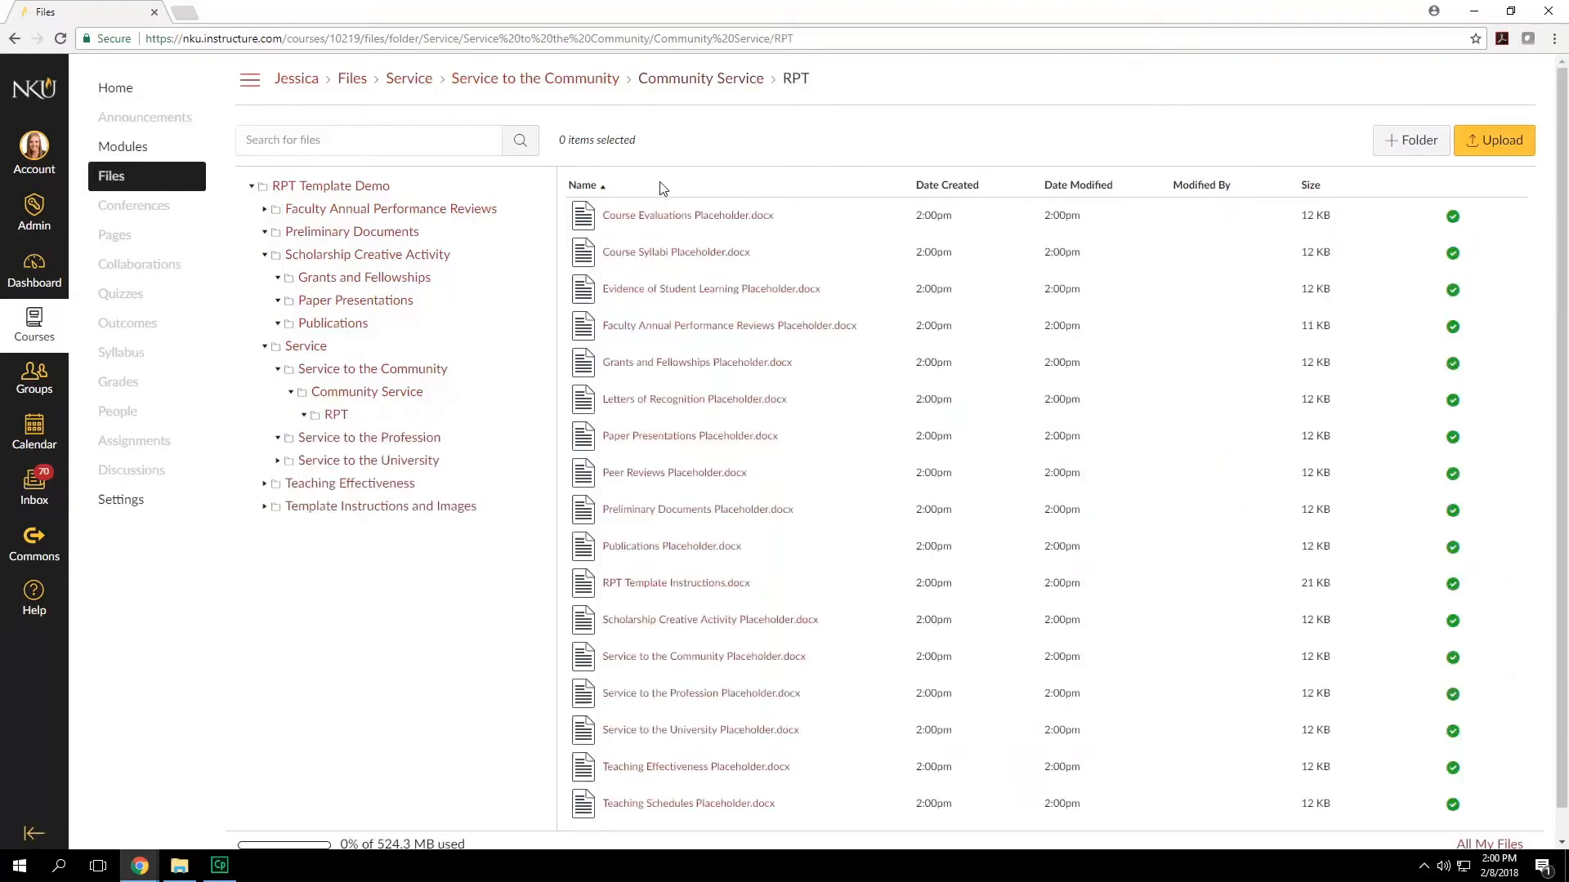
scroll(830, 327, down, 1)
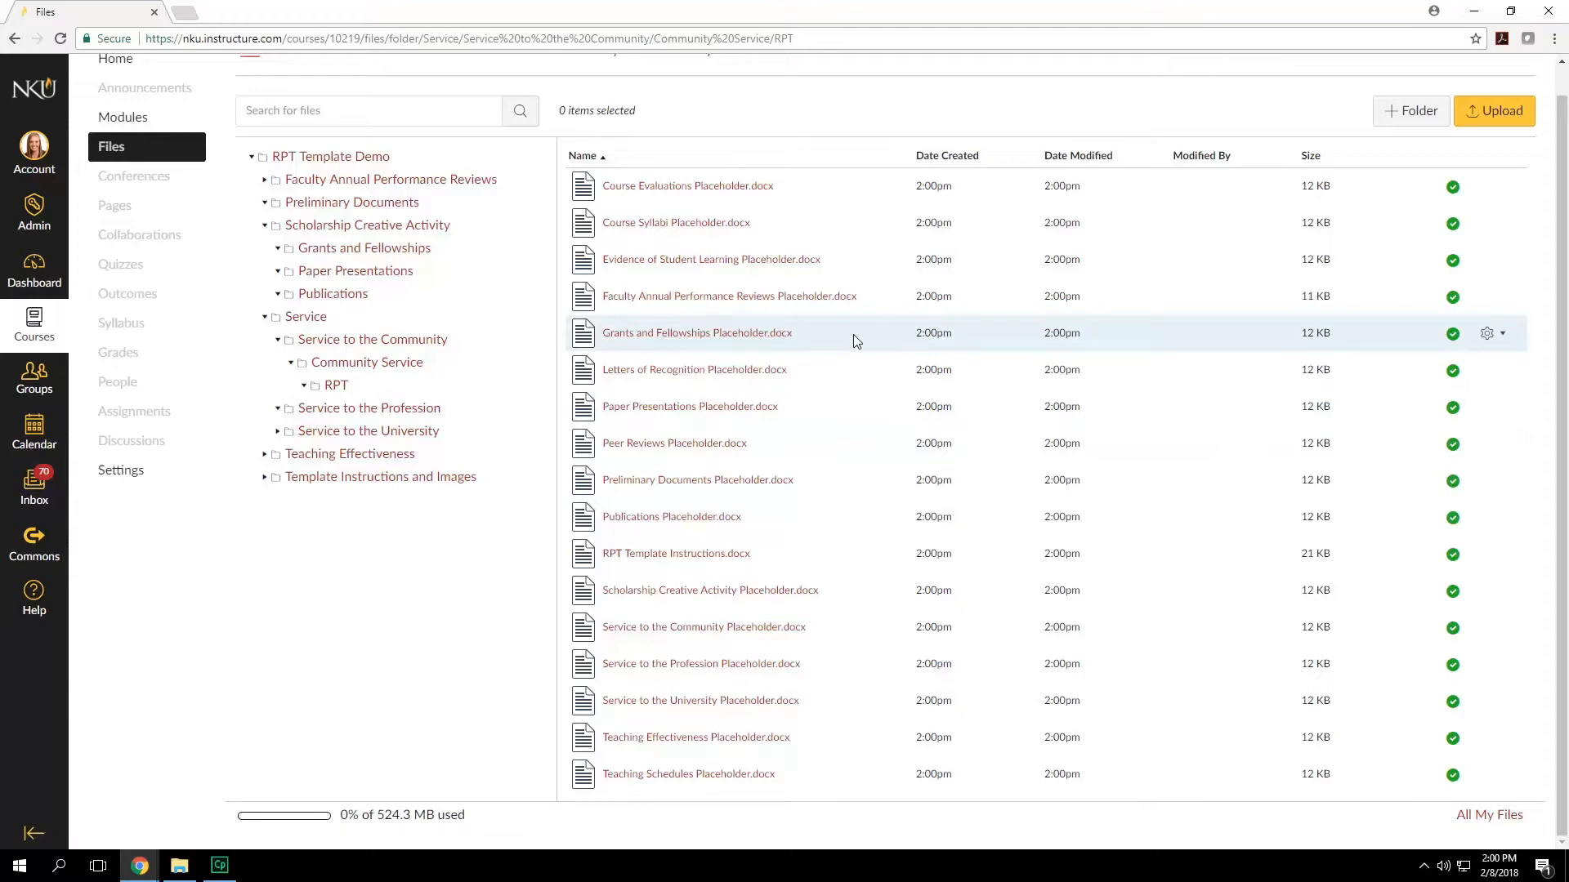
drag(853, 335, 407, 255)
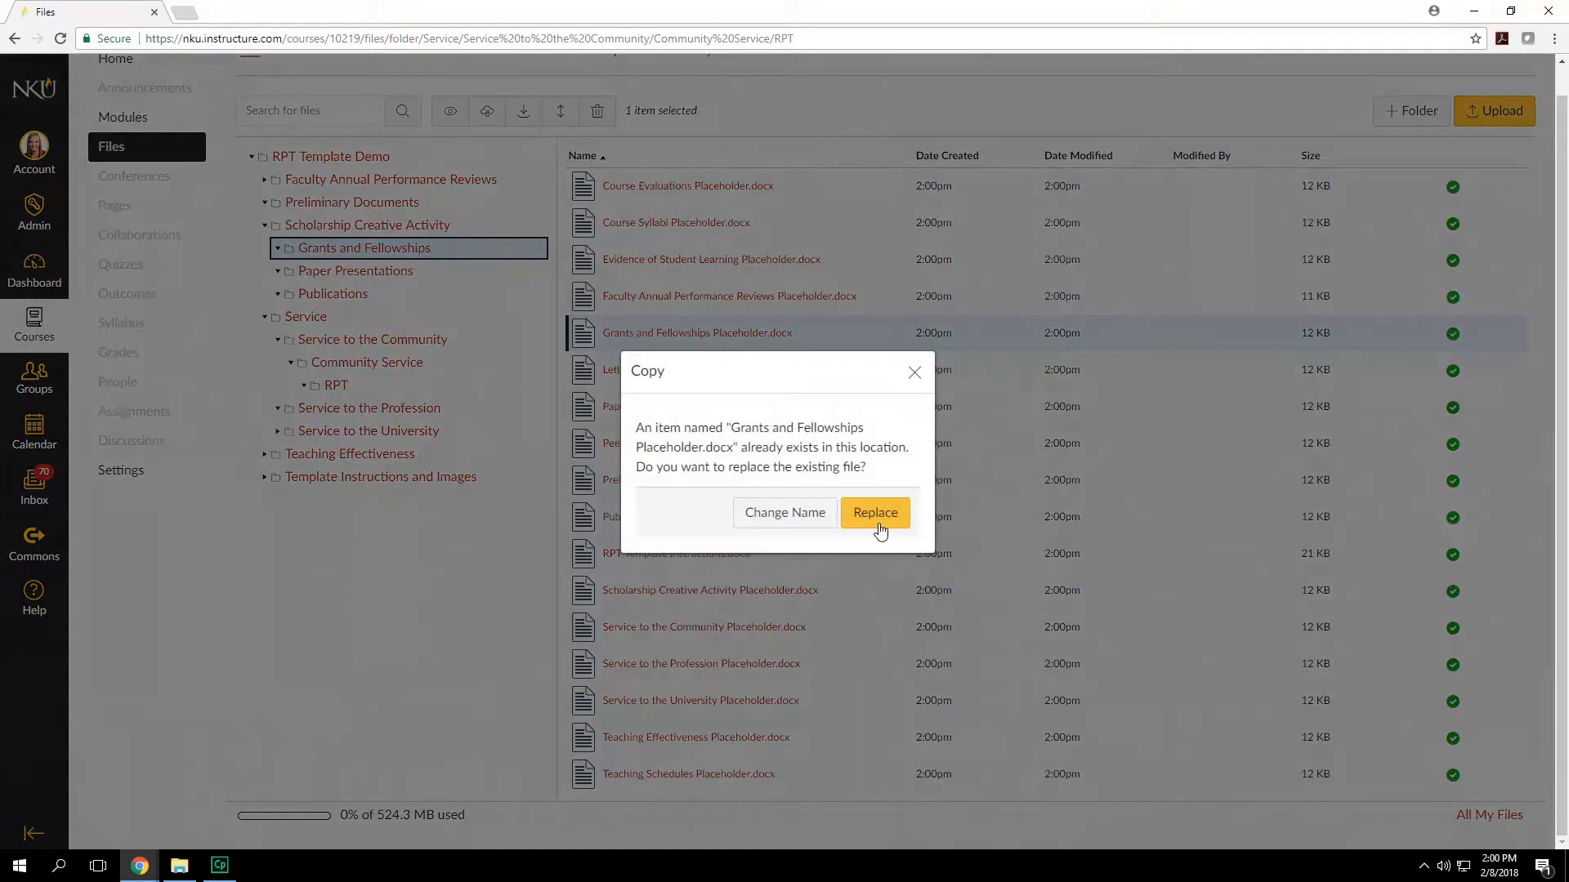
click(850, 513)
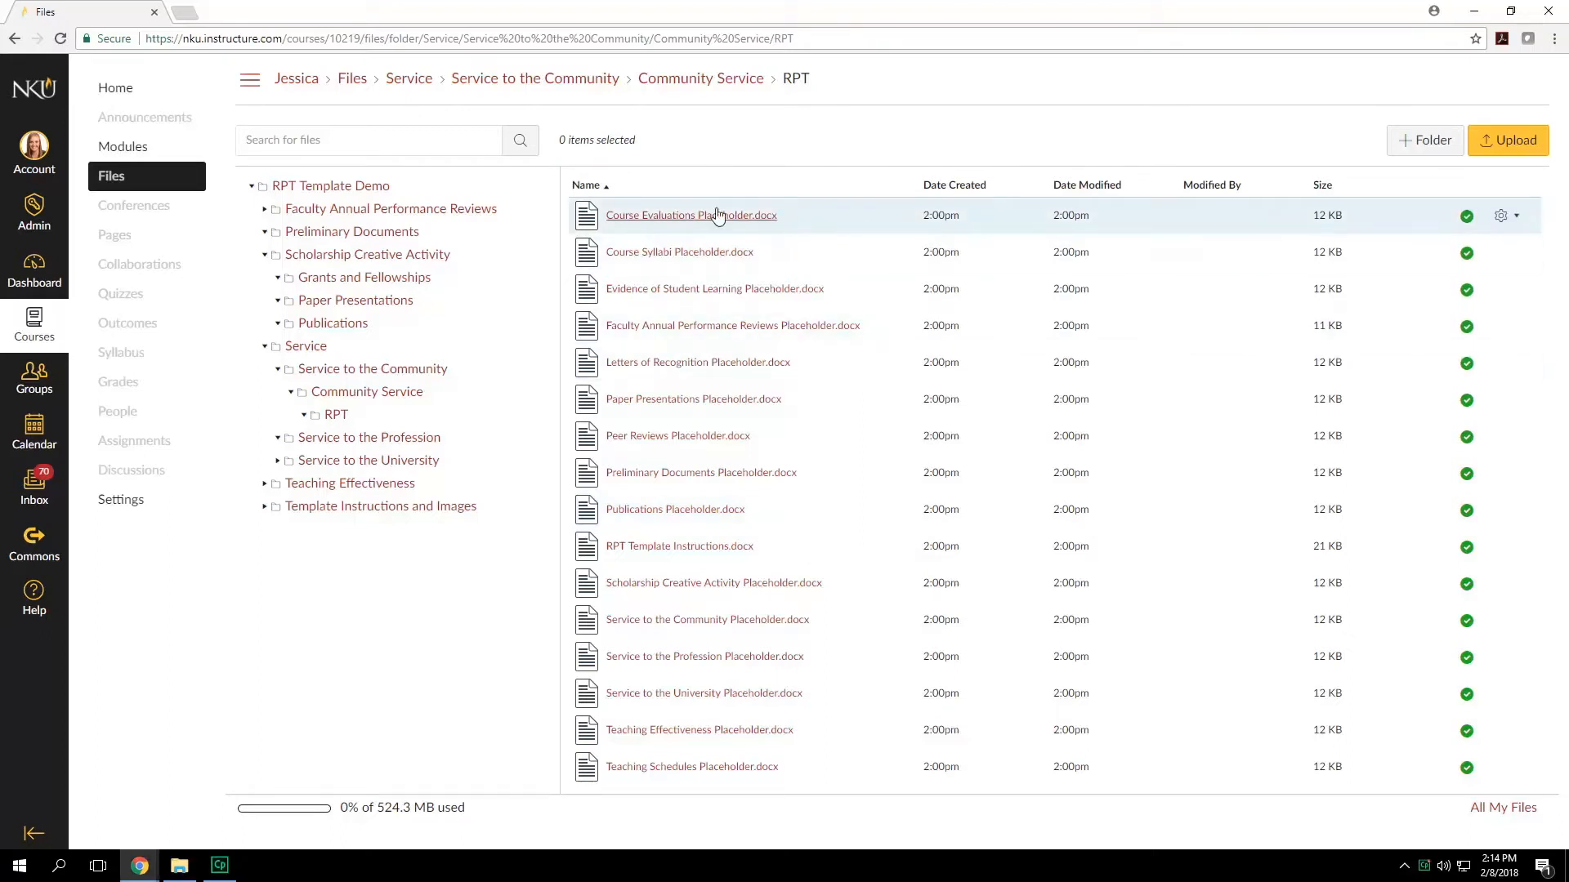
Delete the Course Evaluations, Course Syllabi and Evidence of Student Learning placeholder documents from the RPT folder
click(822, 215)
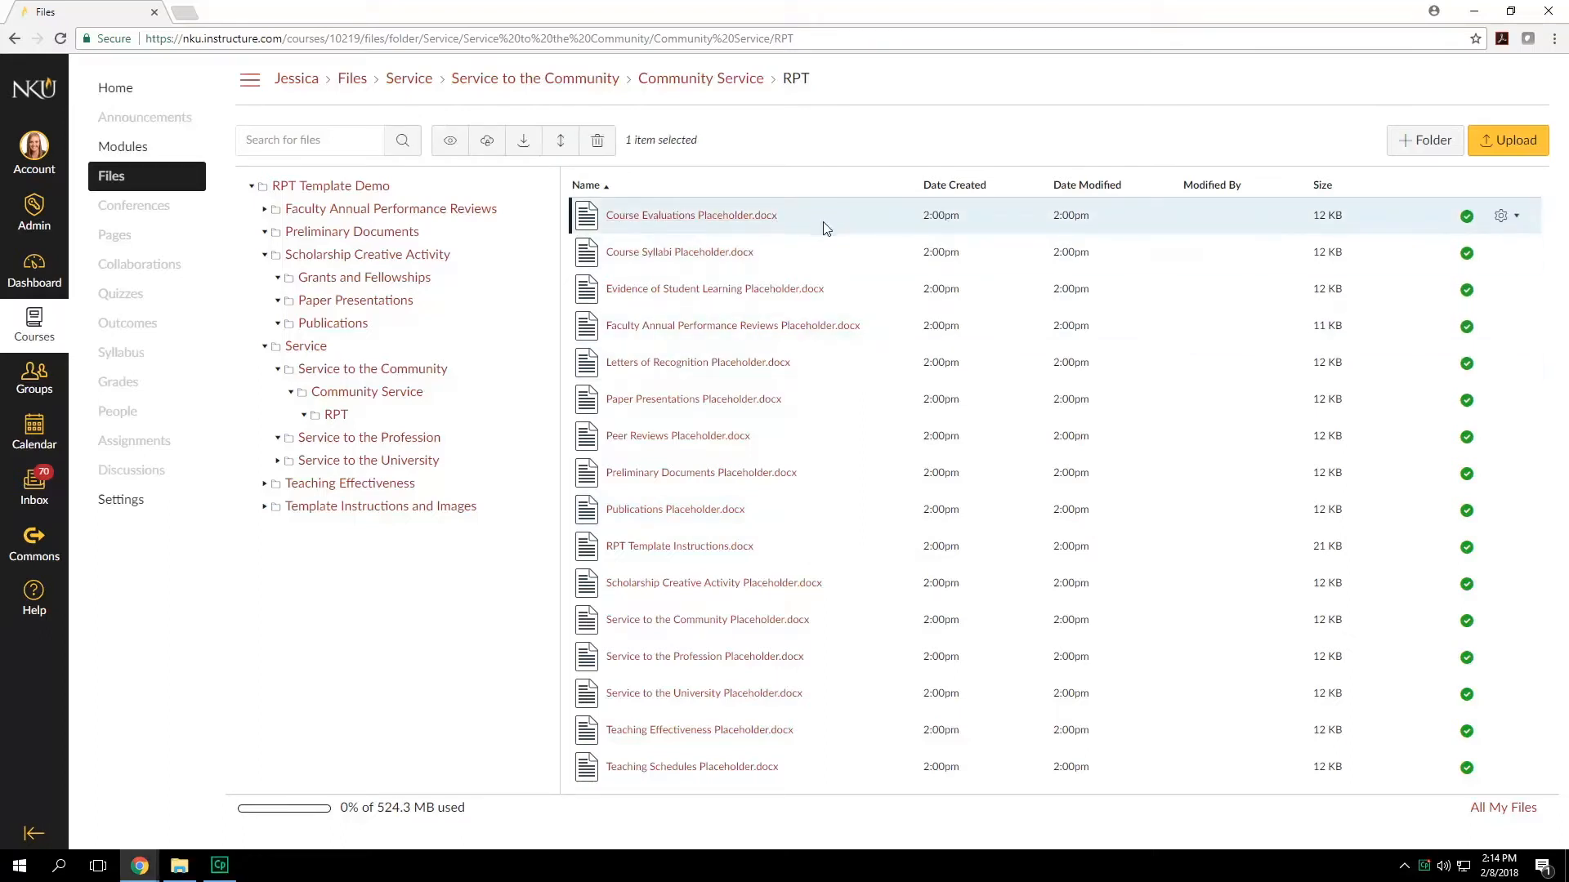
ctrl+click(841, 257)
ctrl+click(864, 286)
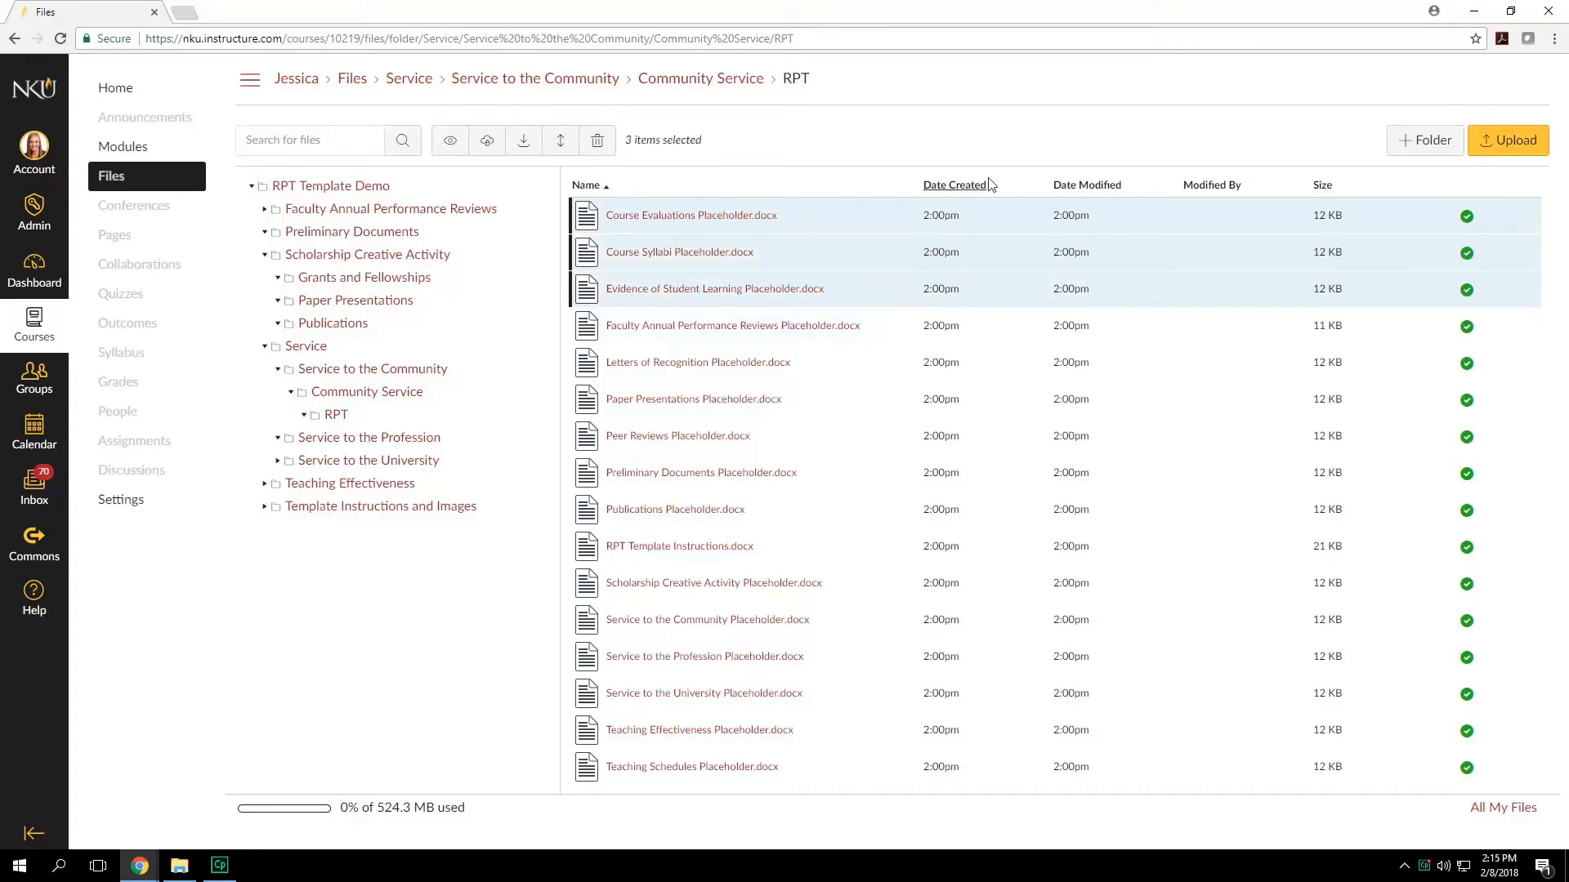
click(597, 140)
click(841, 126)
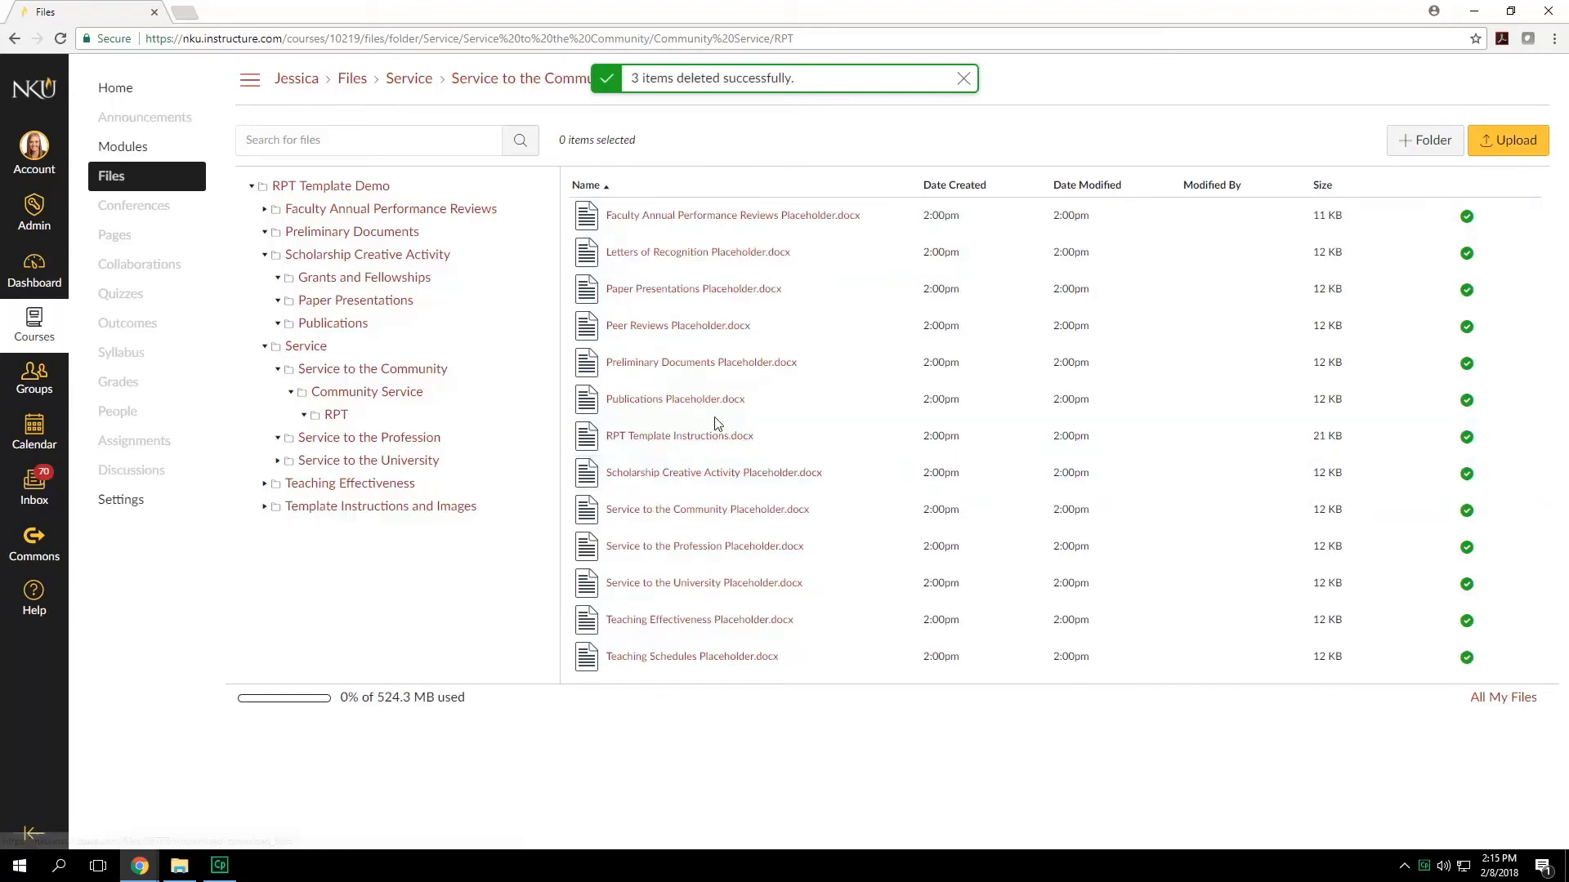
Return to the Community Service folder and delete the RPT subfolder with everything inside it
click(344, 394)
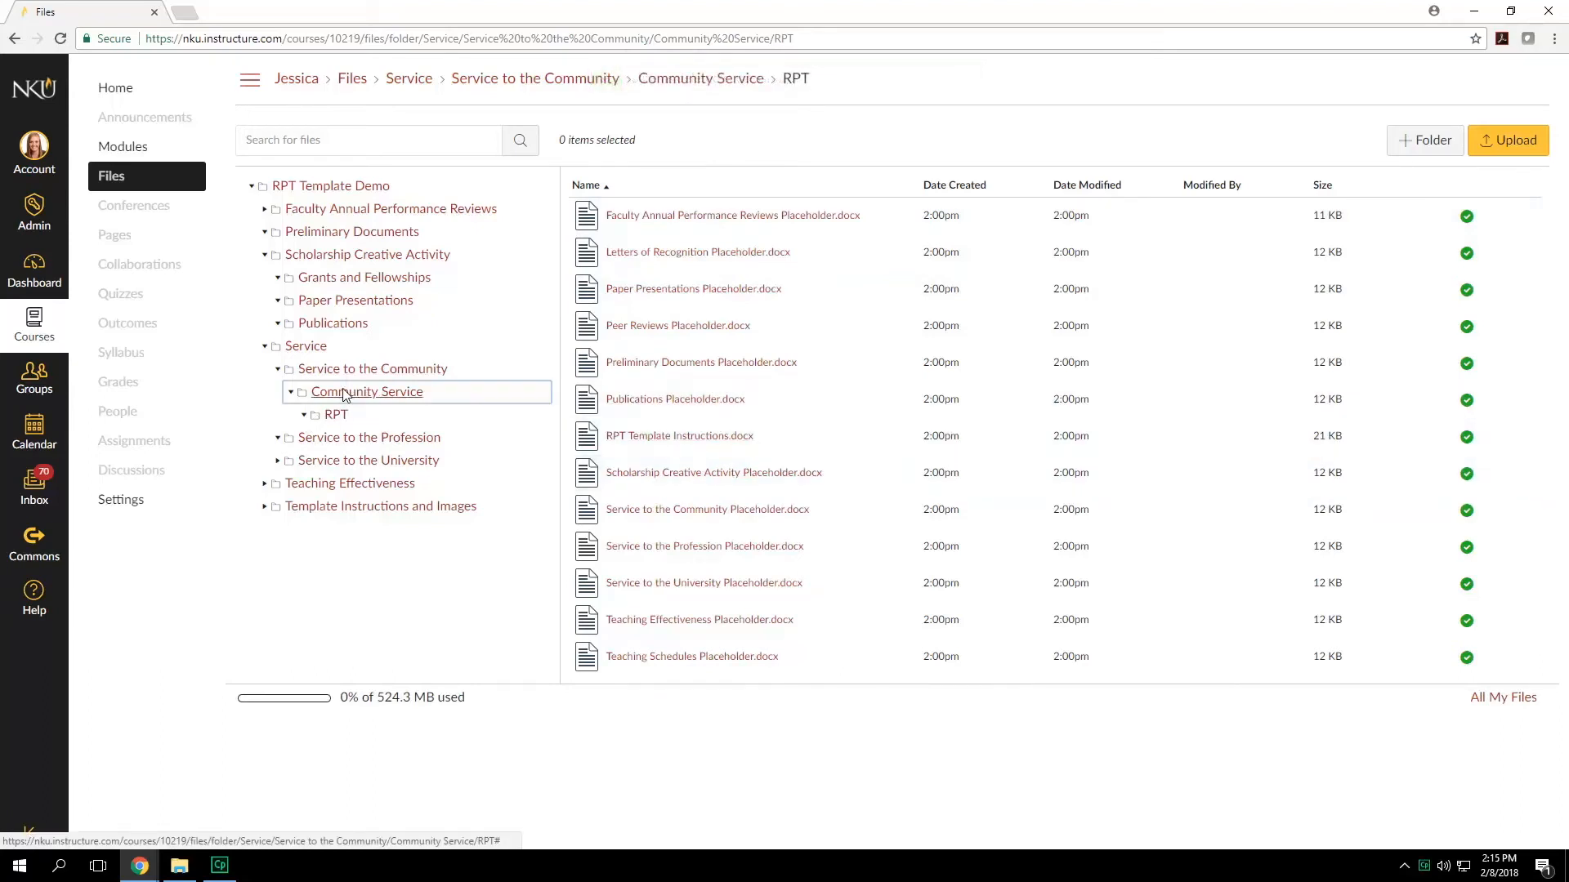
click(754, 552)
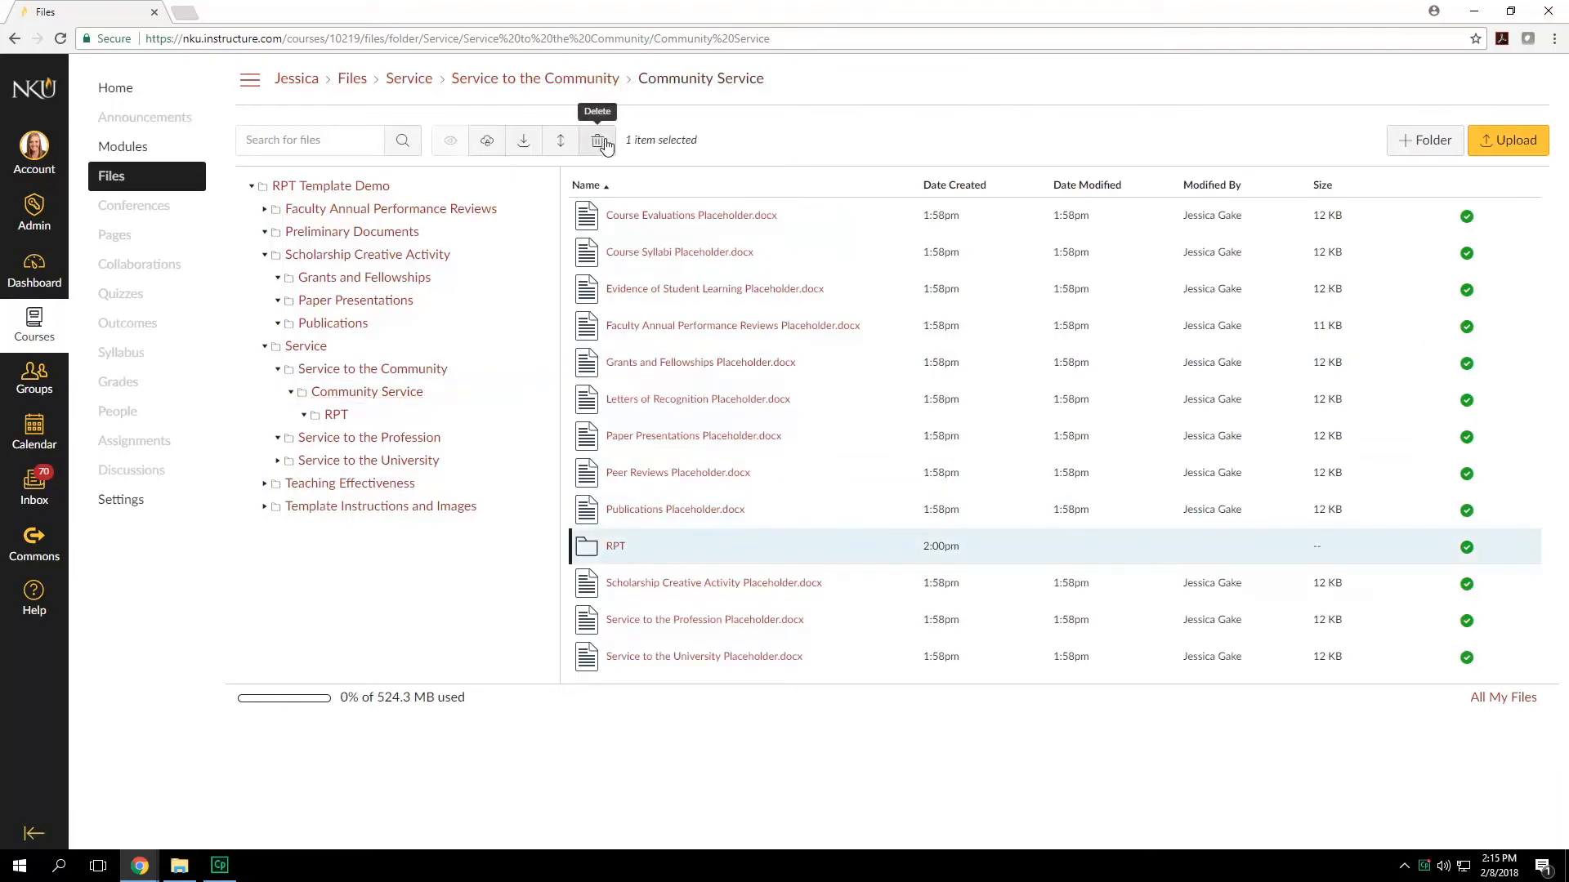
right_click(339, 414)
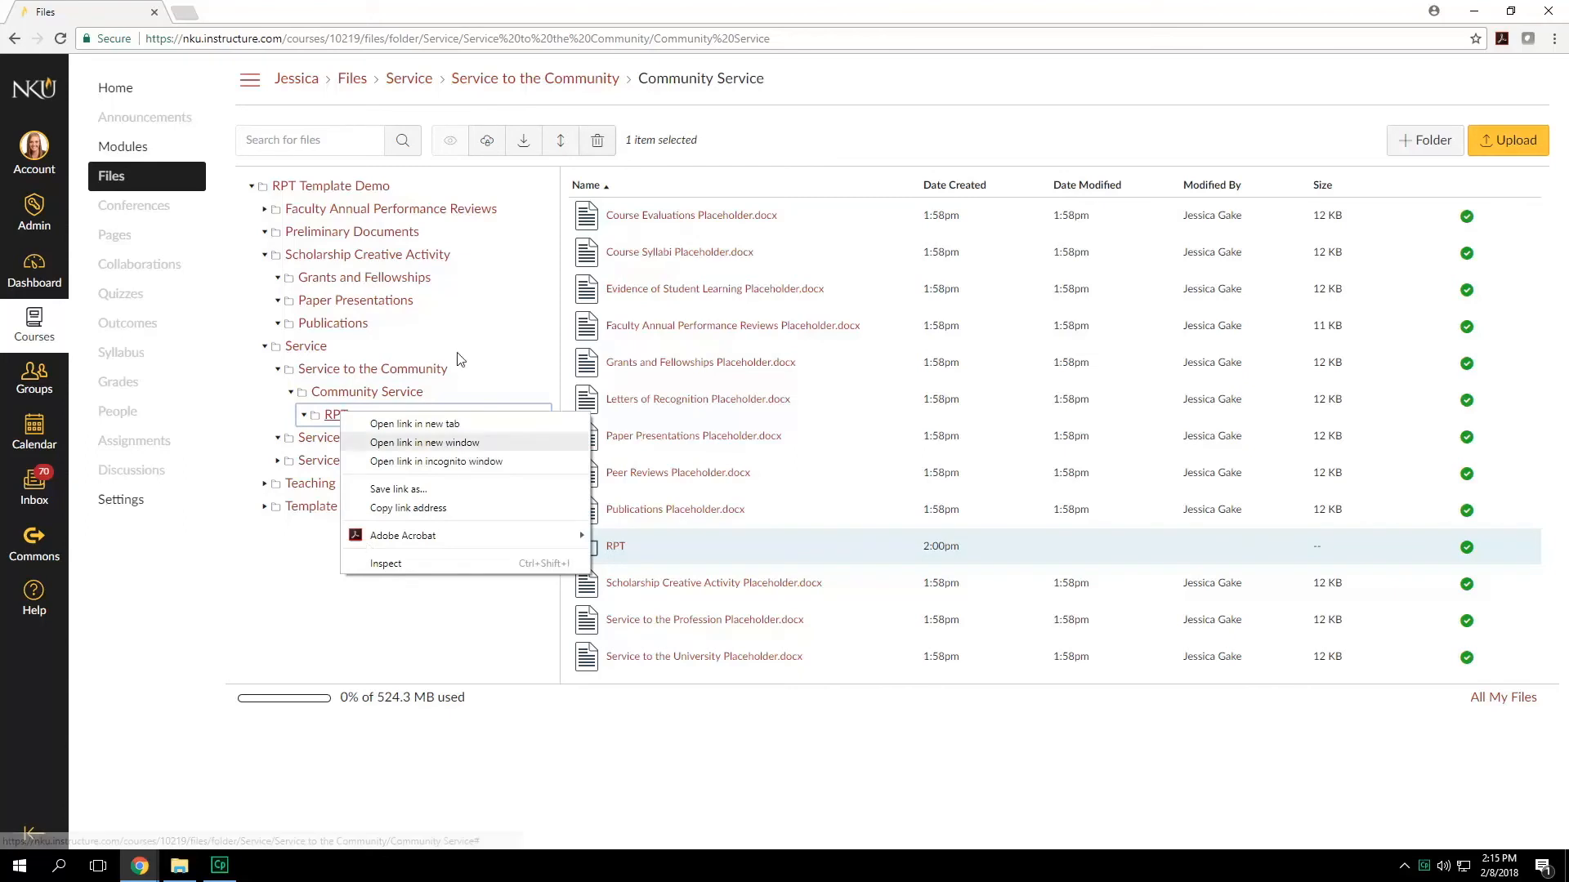
click(341, 395)
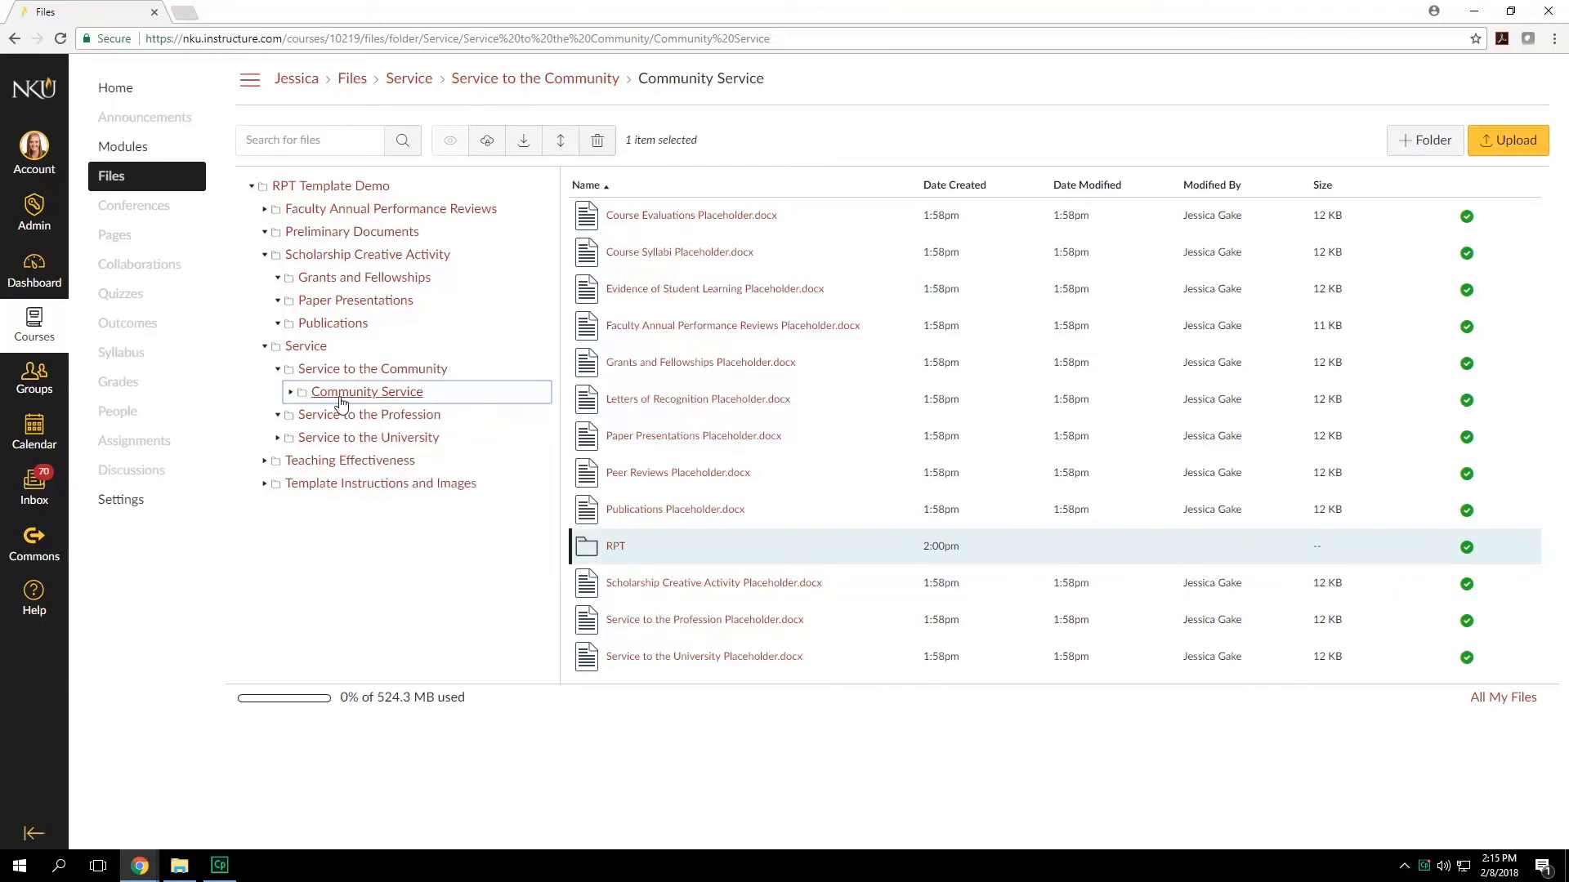
click(297, 393)
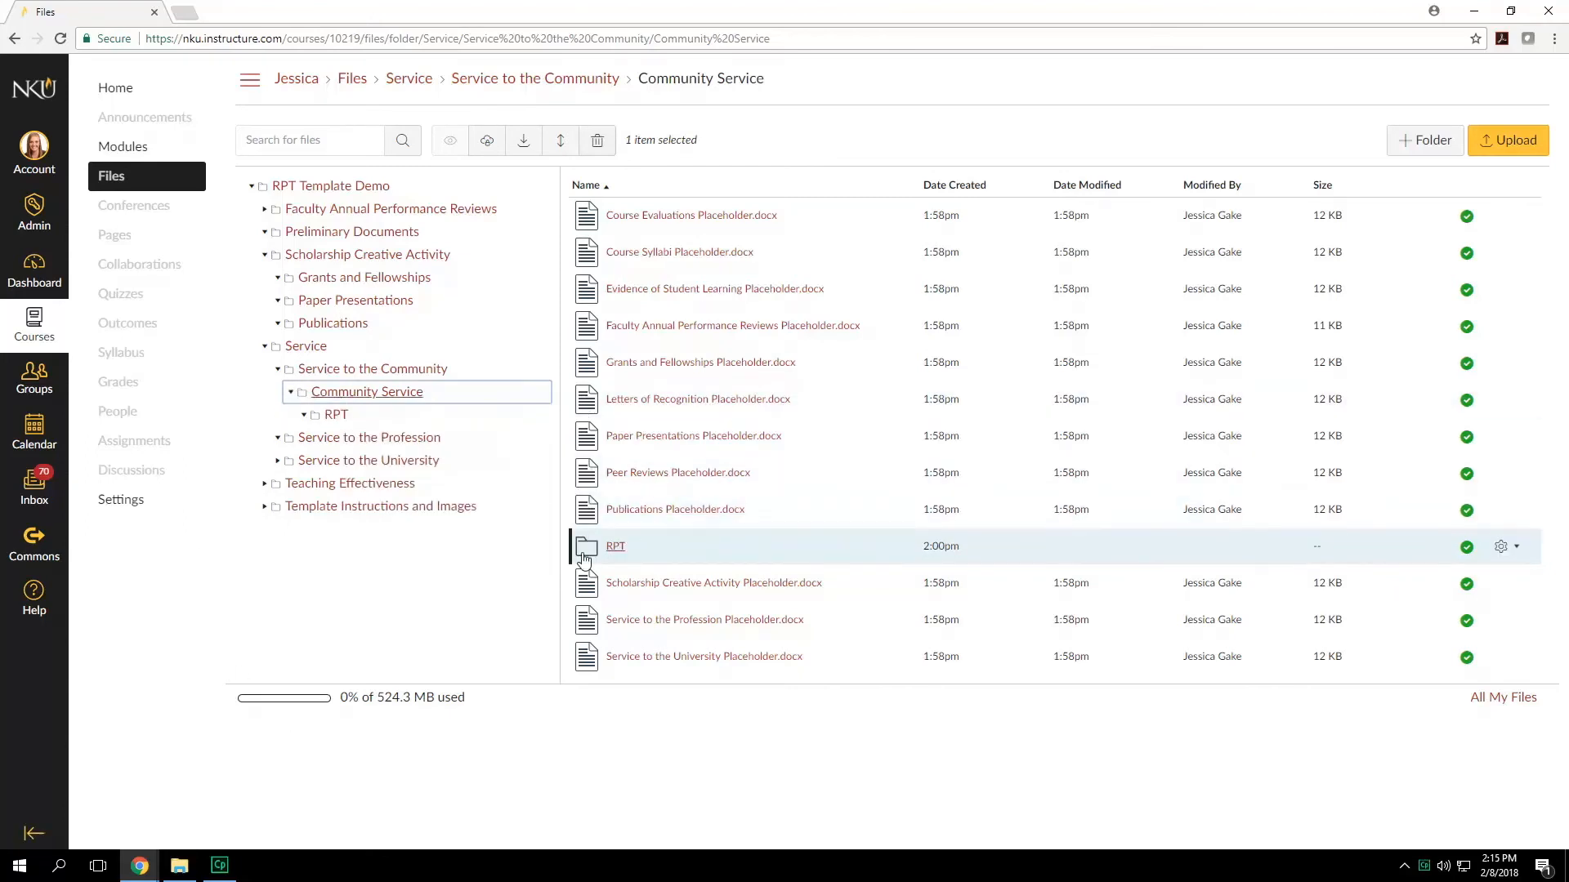
click(688, 545)
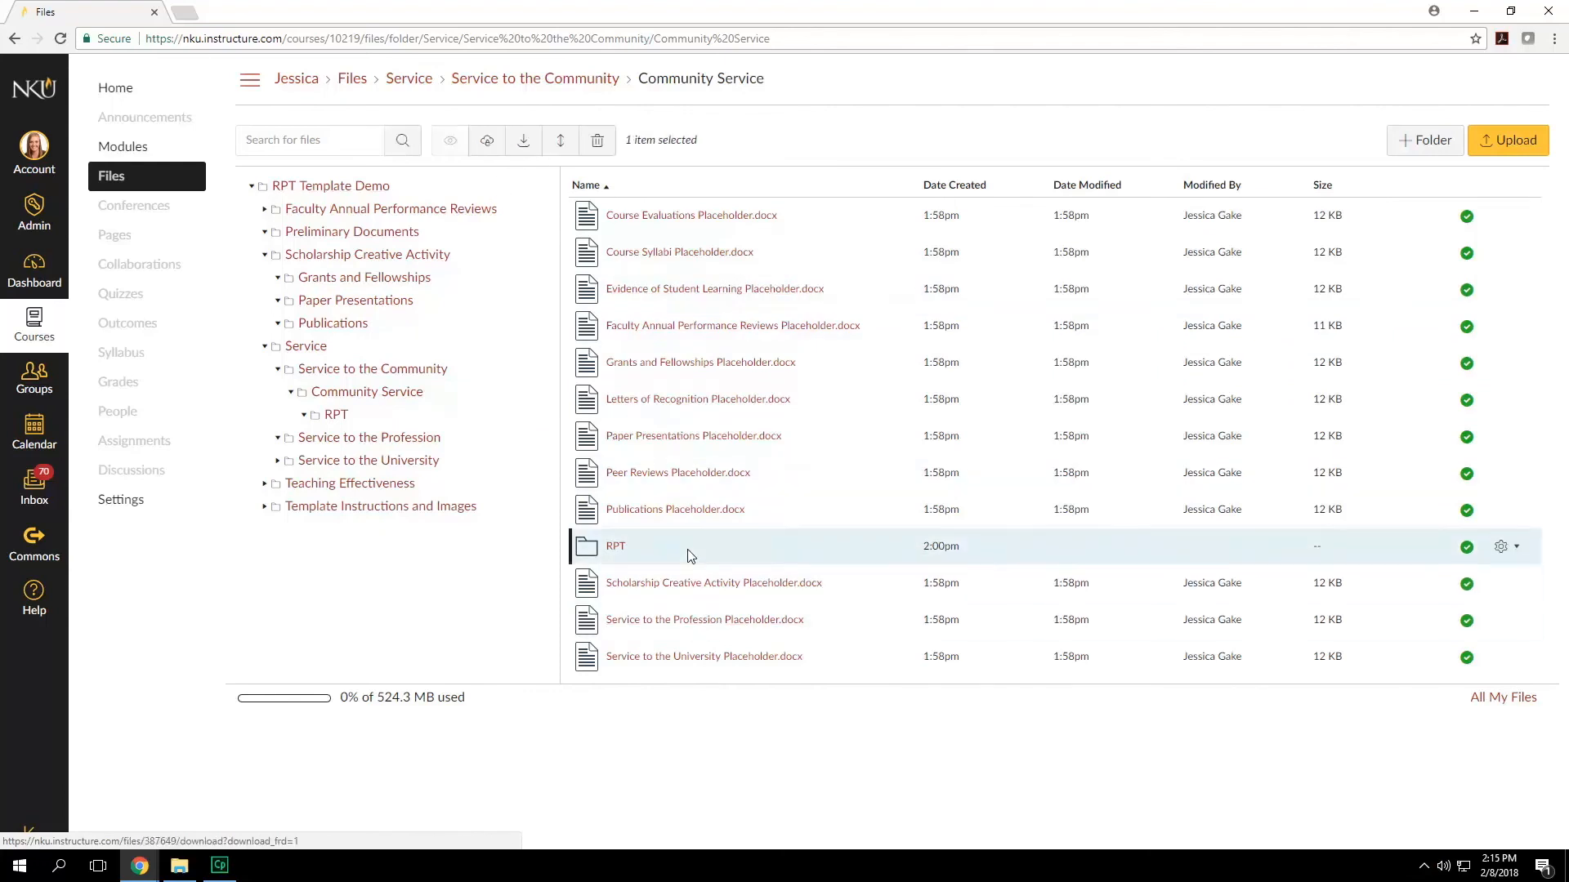
click(597, 142)
click(860, 135)
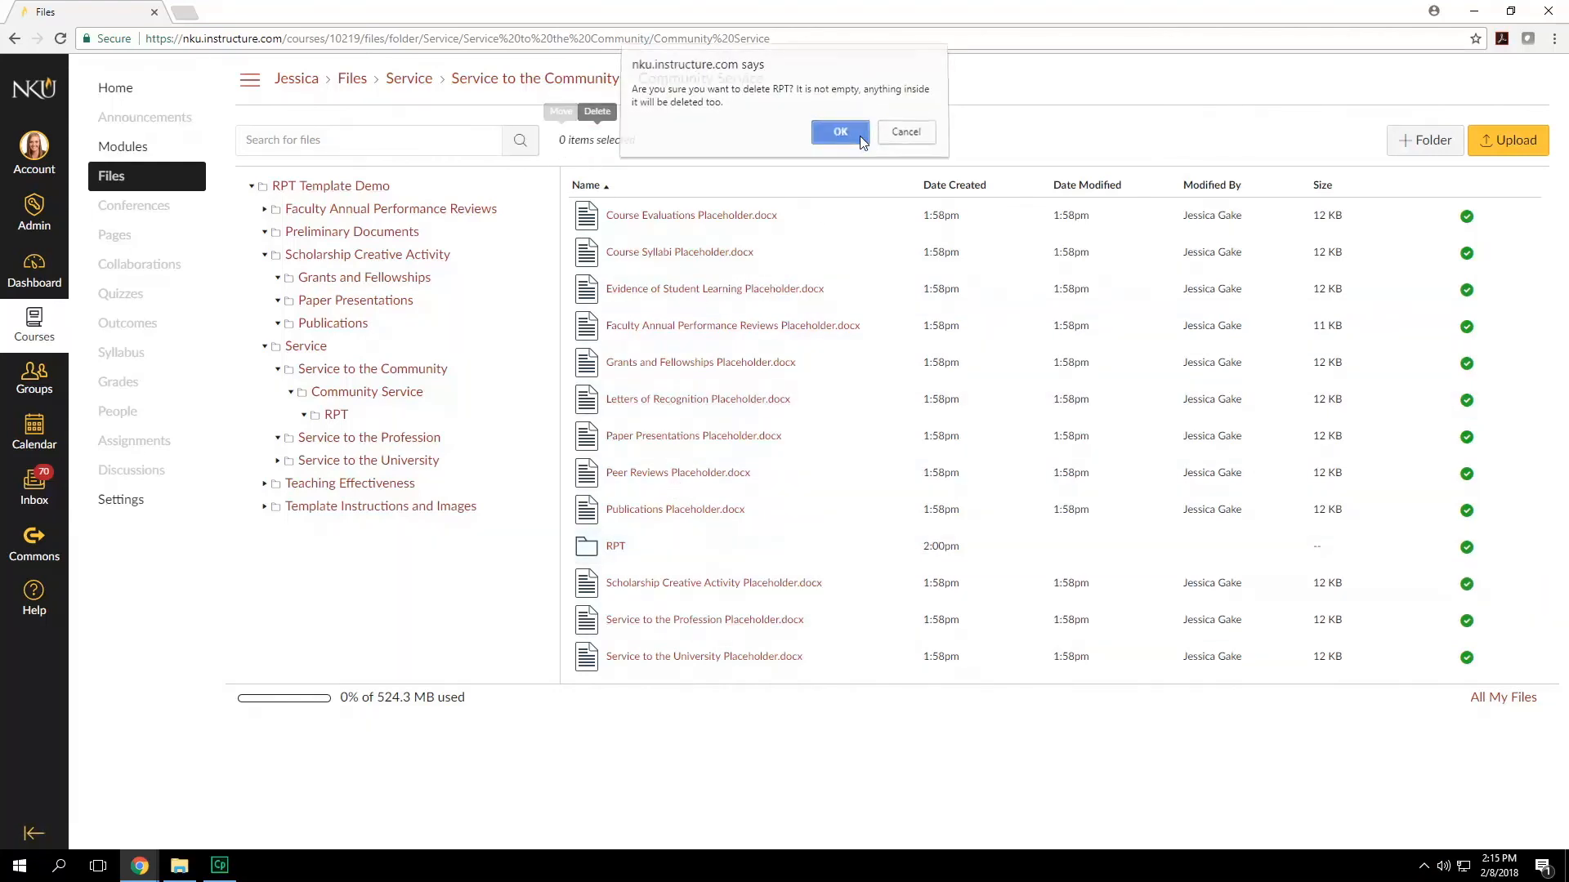